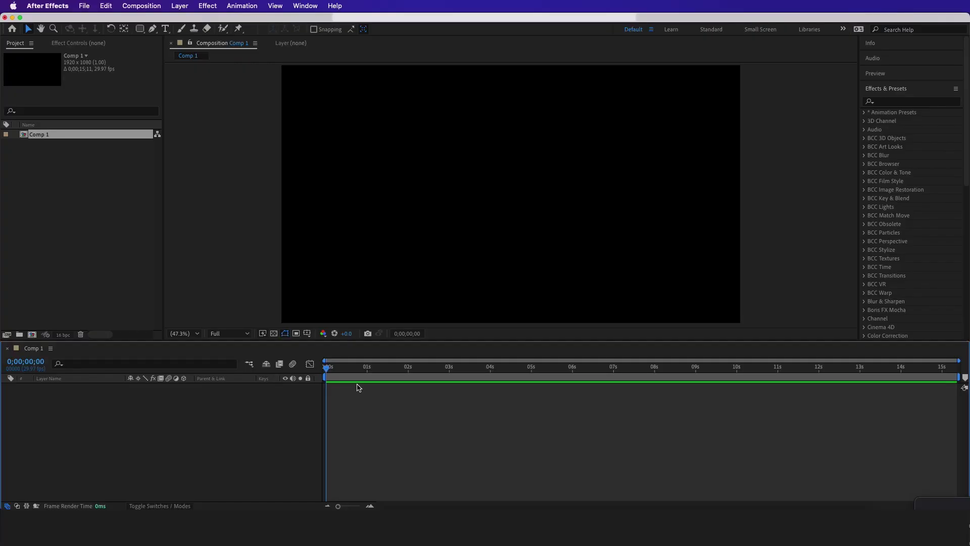
- Create a new composition named CARD at 1920 x 1080 px and 29.97 frames per second
{"action": "left_click", "coordinate": [32, 335]}
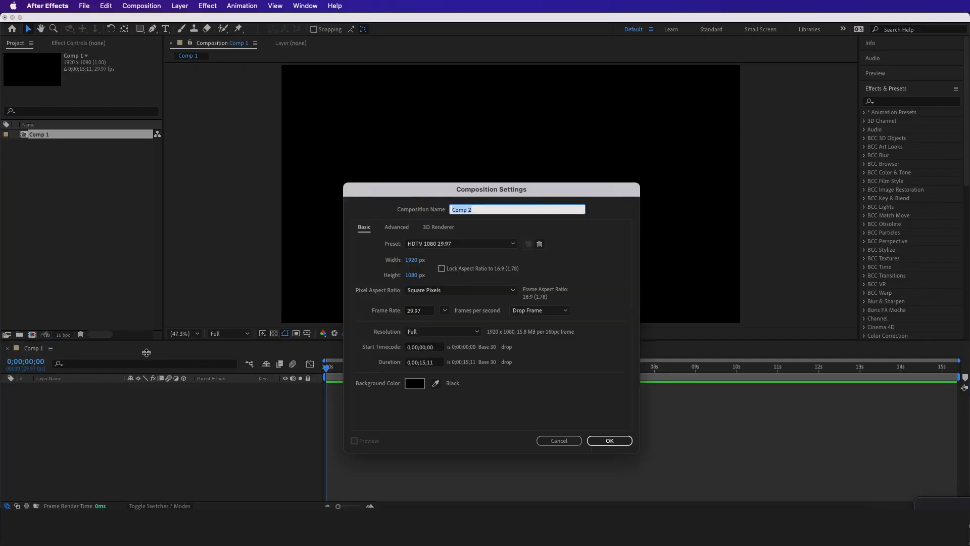
{"action": "type", "text": "CARD"}
{"action": "left_click", "coordinate": [608, 441]}
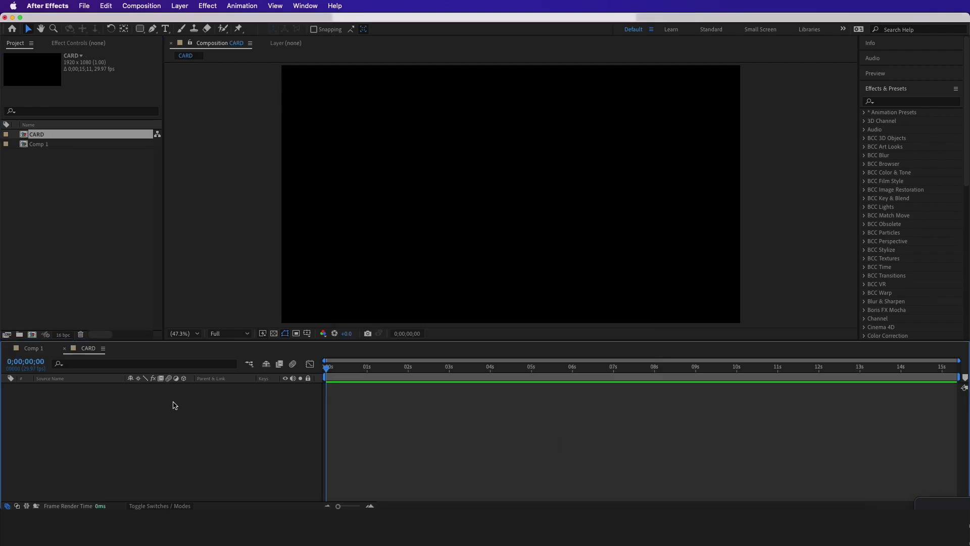
- Add a white 600 x 800 px solid named Outline to the CARD composition
{"action": "right_click", "coordinate": [118, 411]}
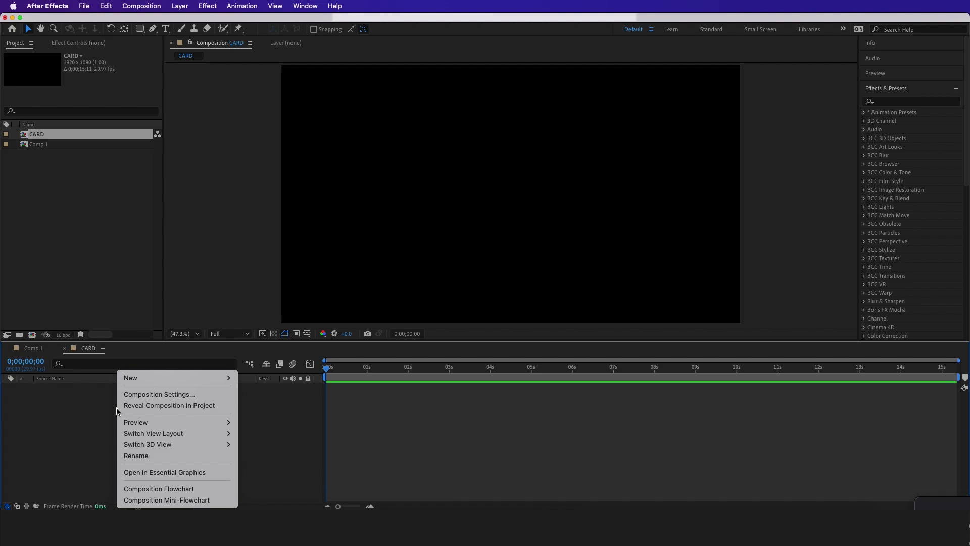
{"action": "right_click", "coordinate": [112, 412]}
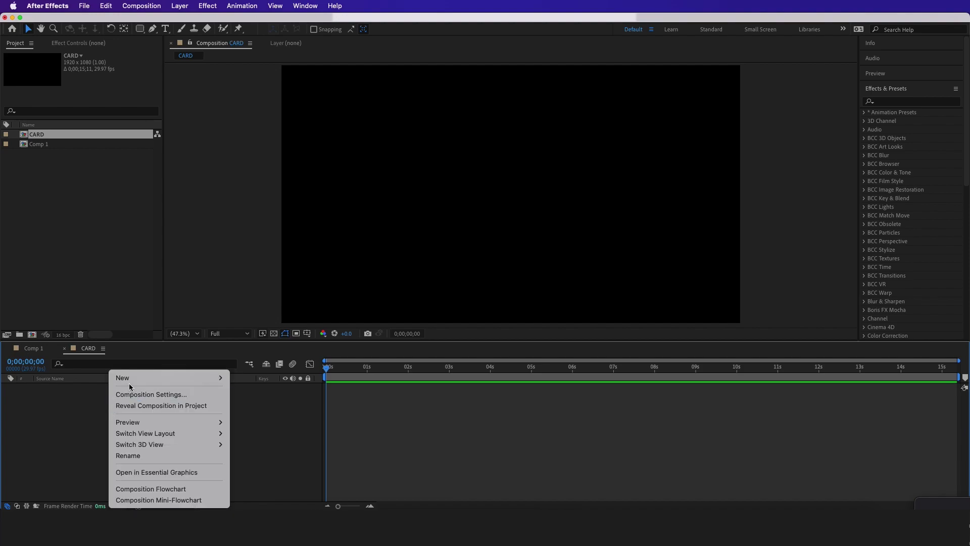
{"action": "mouse_move", "coordinate": [133, 379]}
{"action": "left_click", "coordinate": [245, 406]}
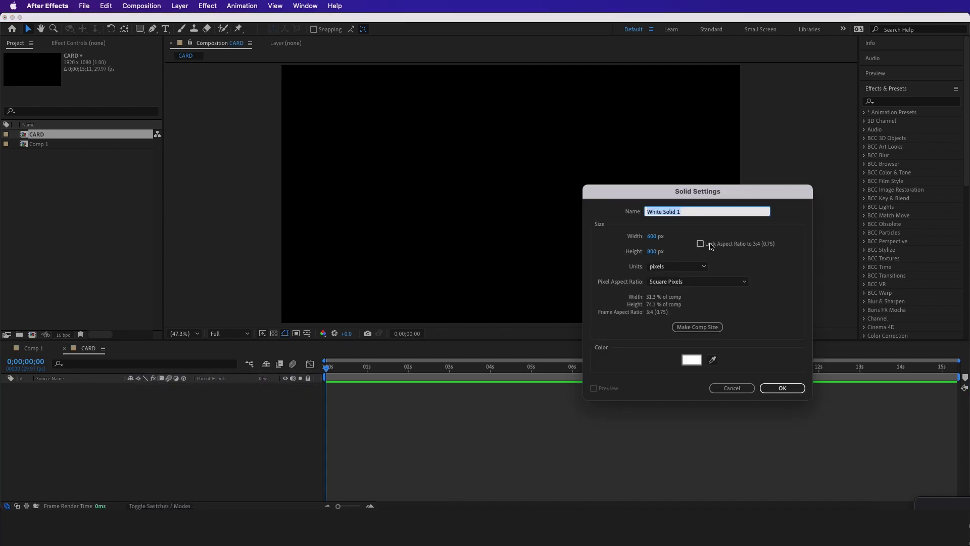
{"action": "type", "text": "Outline"}
{"action": "left_click", "coordinate": [622, 237]}
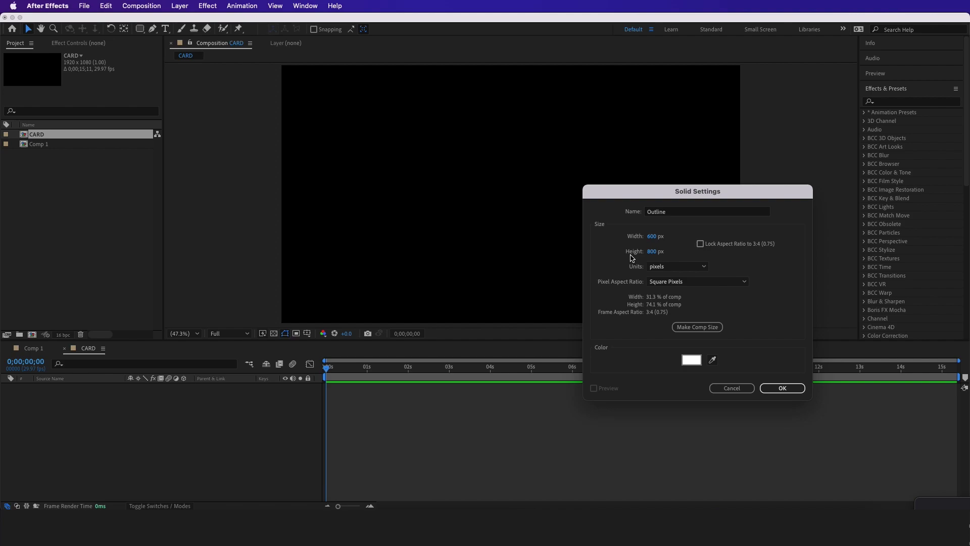
{"action": "left_click", "coordinate": [782, 388]}
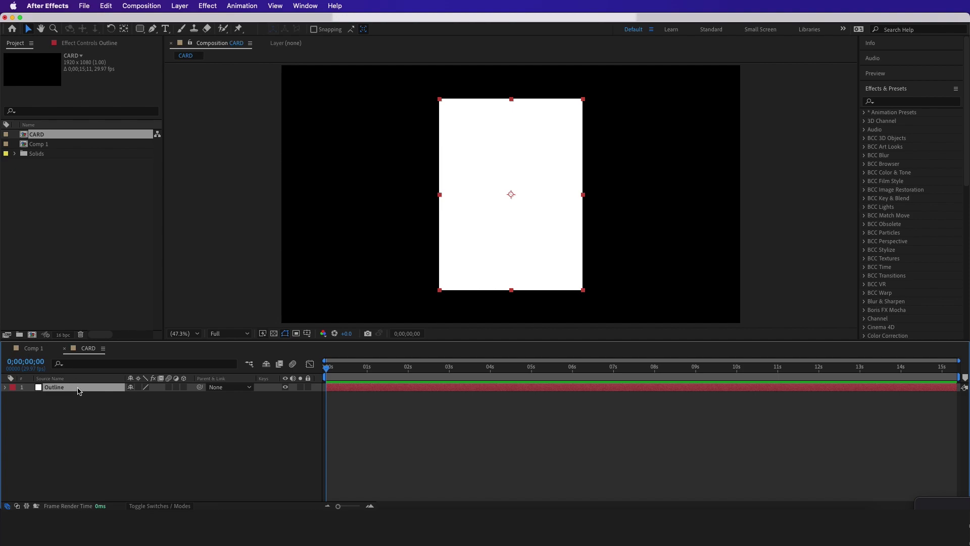
- Mask the Outline solid with a full-size rounded rectangle so that its corners are rounded
{"action": "left_click", "coordinate": [140, 30]}
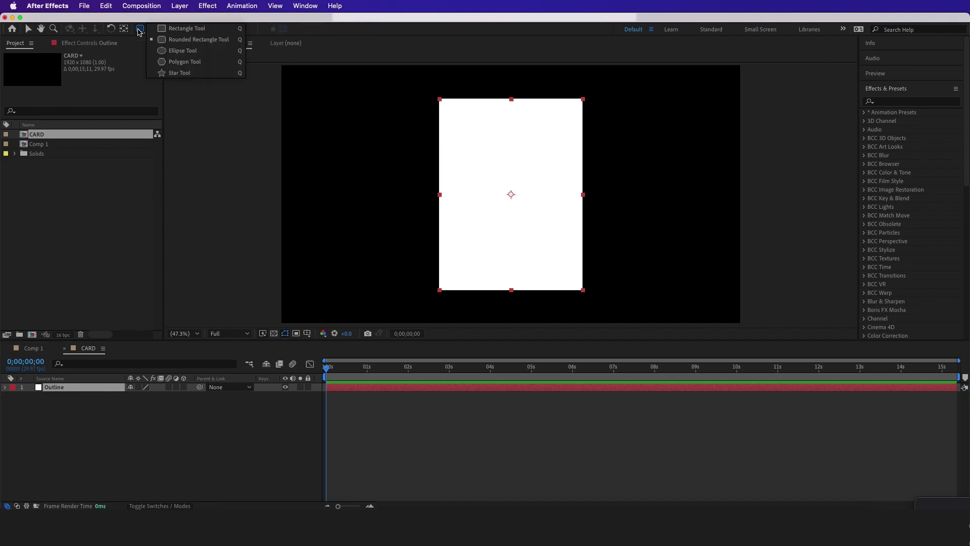
{"action": "left_click", "coordinate": [185, 43]}
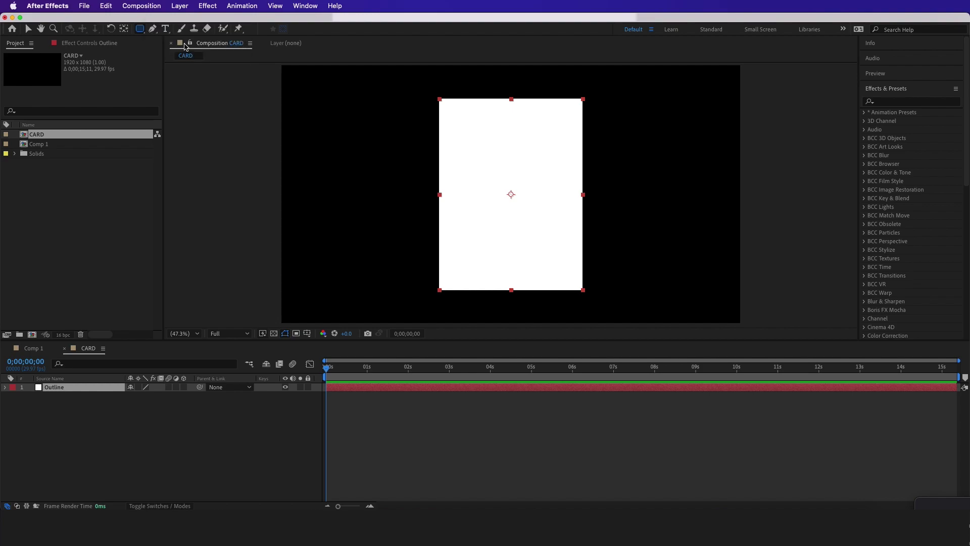
{"action": "double_click", "coordinate": [140, 29]}
{"action": "key", "text": "v"}
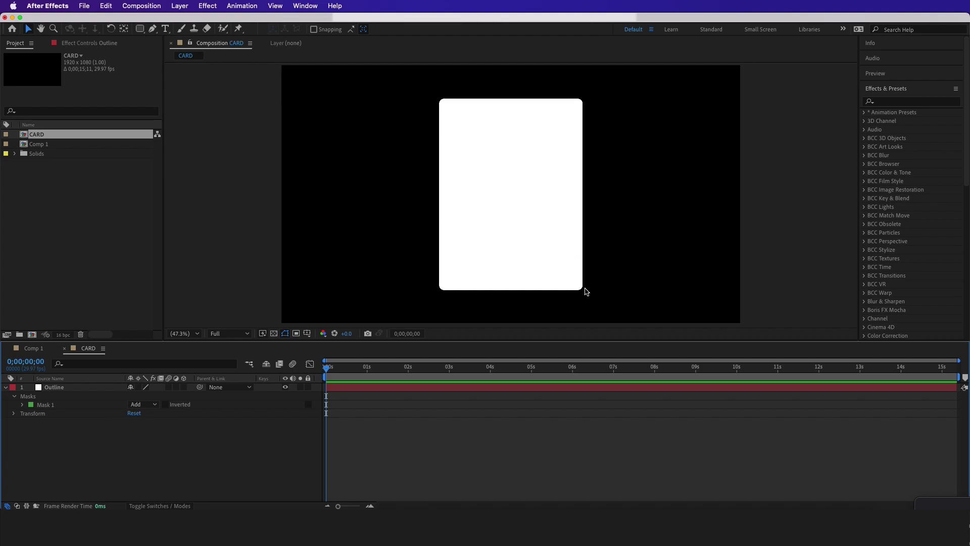
- Duplicate the Outline layer and apply the red Fill effect to the upper copy
{"action": "left_click", "coordinate": [56, 389]}
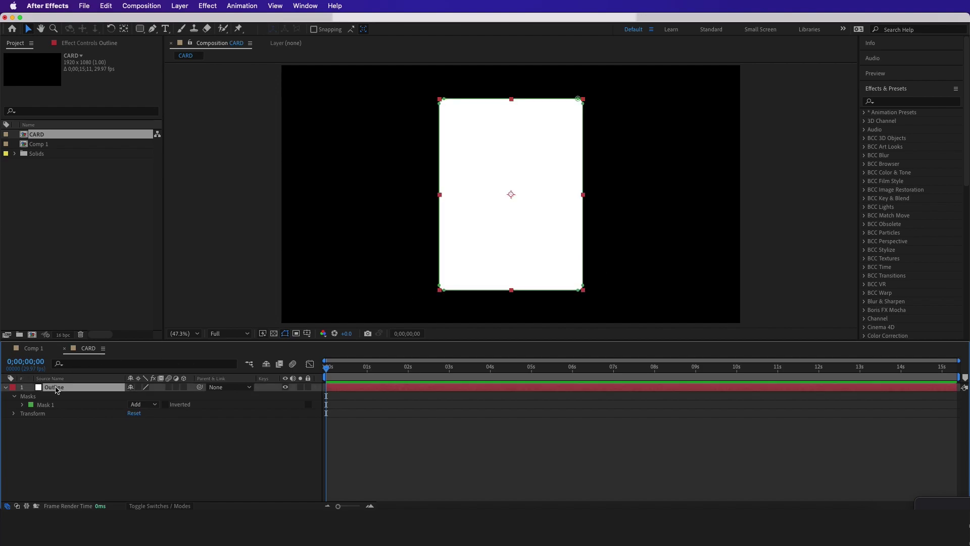
{"action": "key", "text": "super+d"}
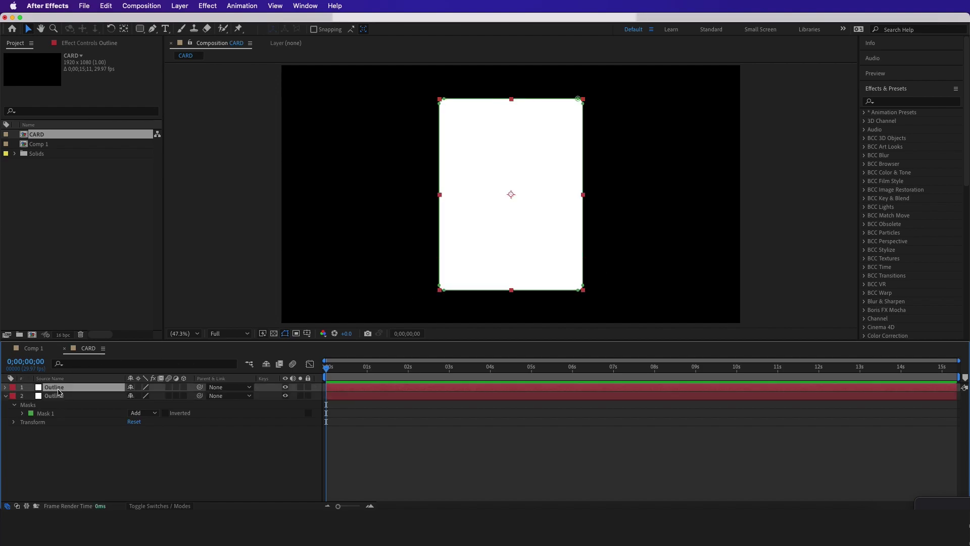
{"action": "left_click", "coordinate": [912, 92]}
{"action": "type", "text": "fill"}
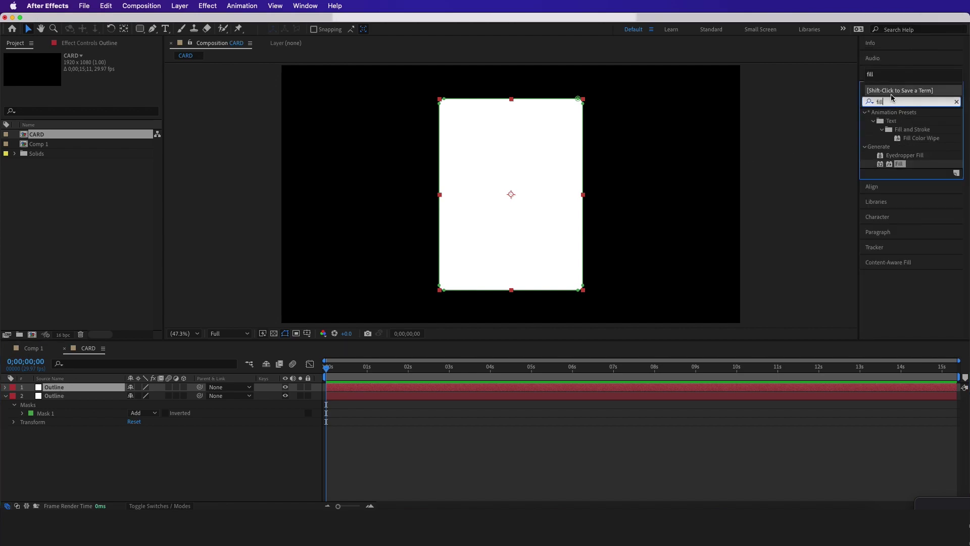
{"action": "left_click_drag", "start_coordinate": [897, 167], "coordinate": [511, 209]}
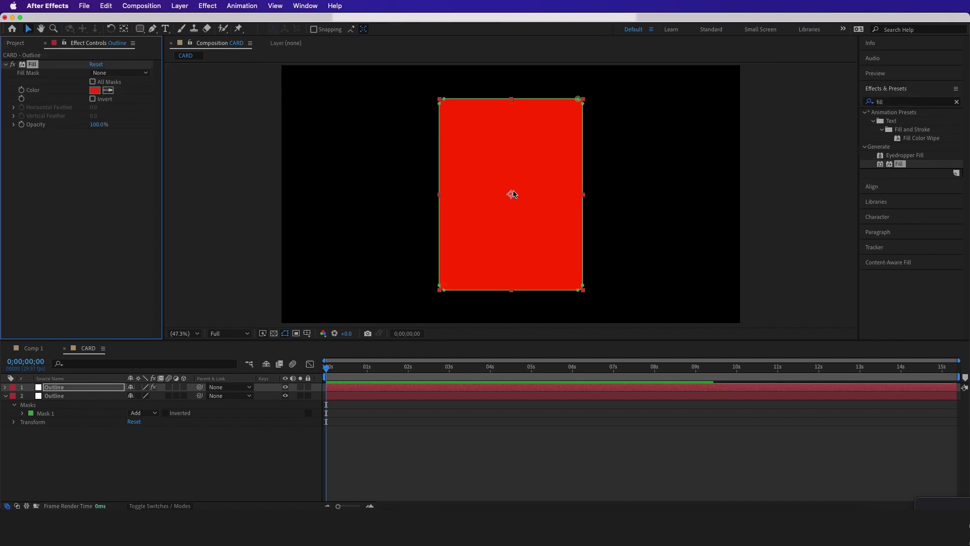
- Scale the red Outline copy to 95% so the white layer frames it
{"action": "left_click", "coordinate": [58, 387]}
{"action": "key", "text": "s"}
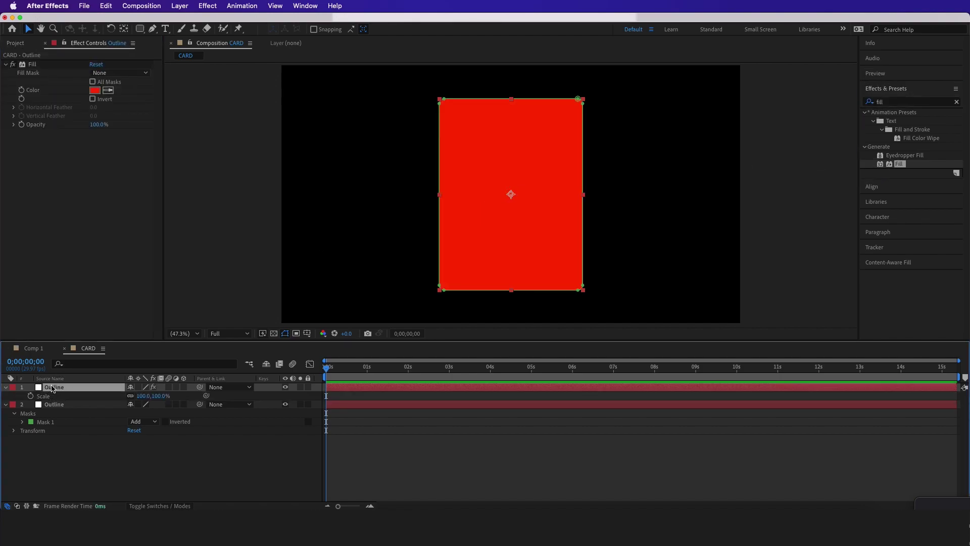
{"action": "left_click", "coordinate": [145, 396]}
{"action": "type", "text": "95"}
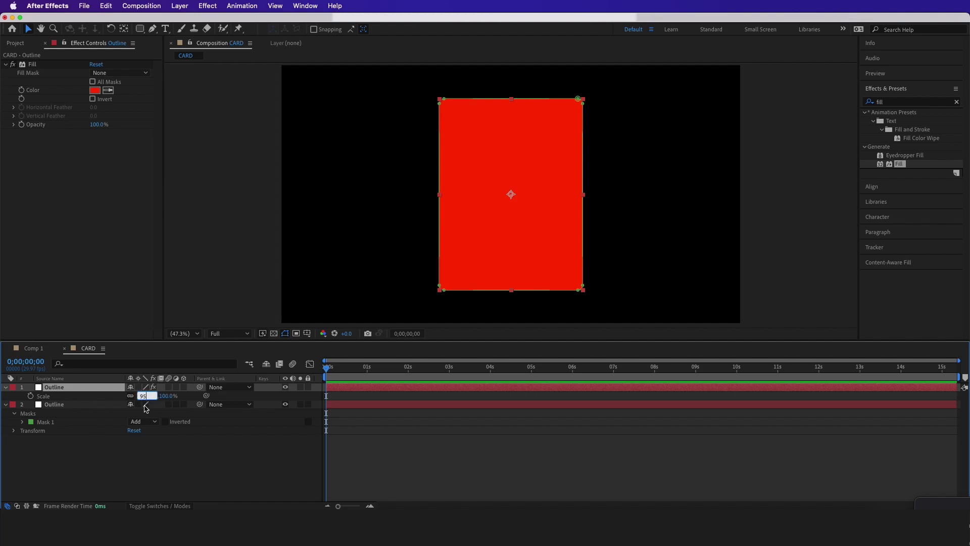
{"action": "left_click", "coordinate": [147, 448]}
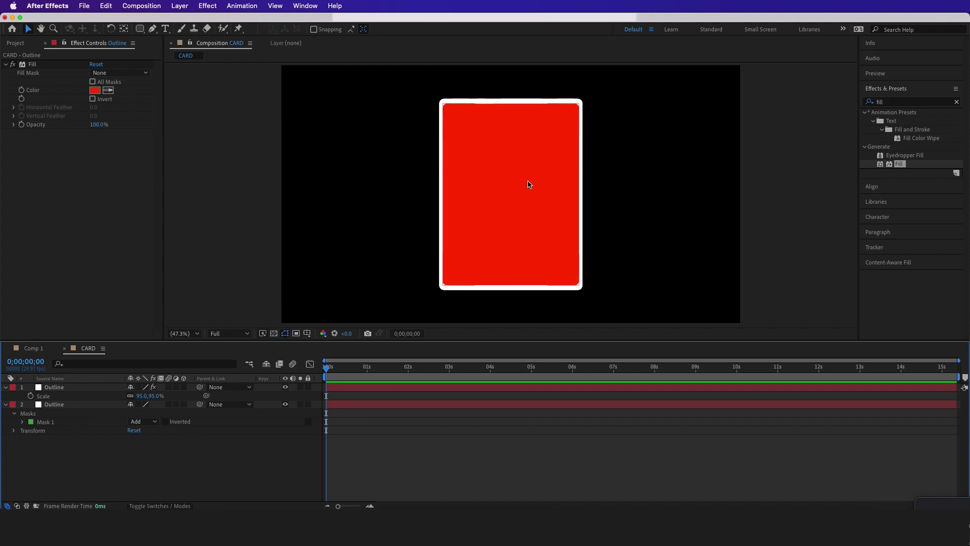
- Add another white 600 x 800 px solid named Outline 2 above the card layers
{"action": "right_click", "coordinate": [87, 458]}
{"action": "mouse_move", "coordinate": [121, 379]}
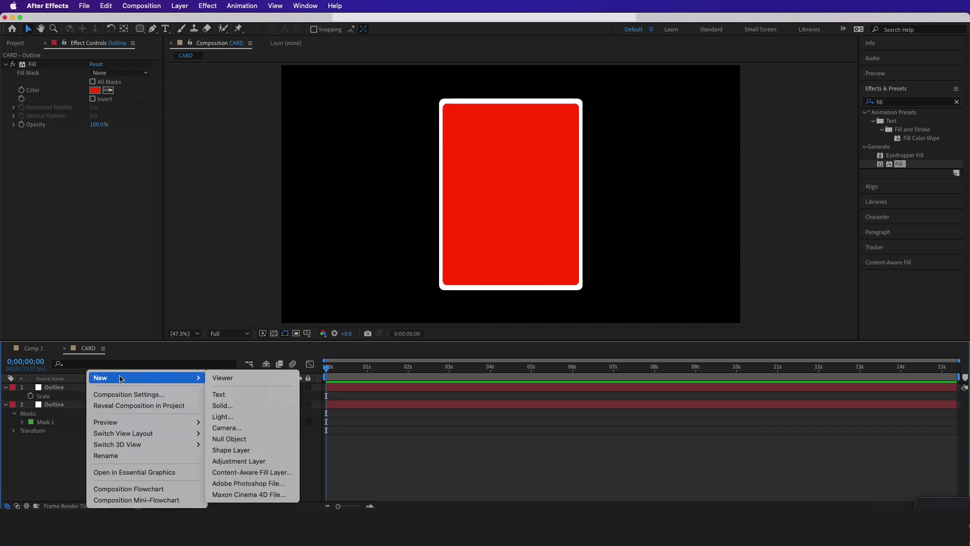
{"action": "left_click", "coordinate": [225, 406]}
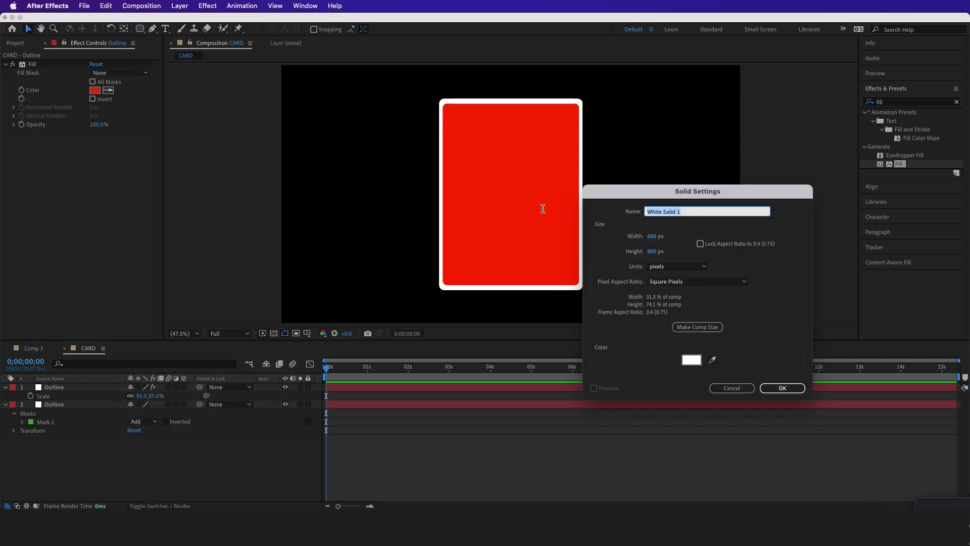
{"action": "type", "text": "Outline 2"}
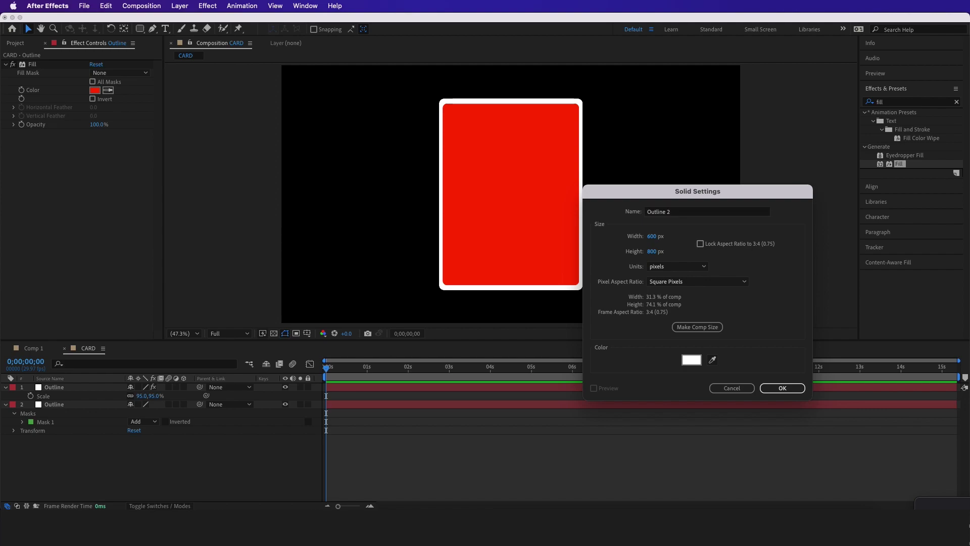
{"action": "key", "text": "Return"}
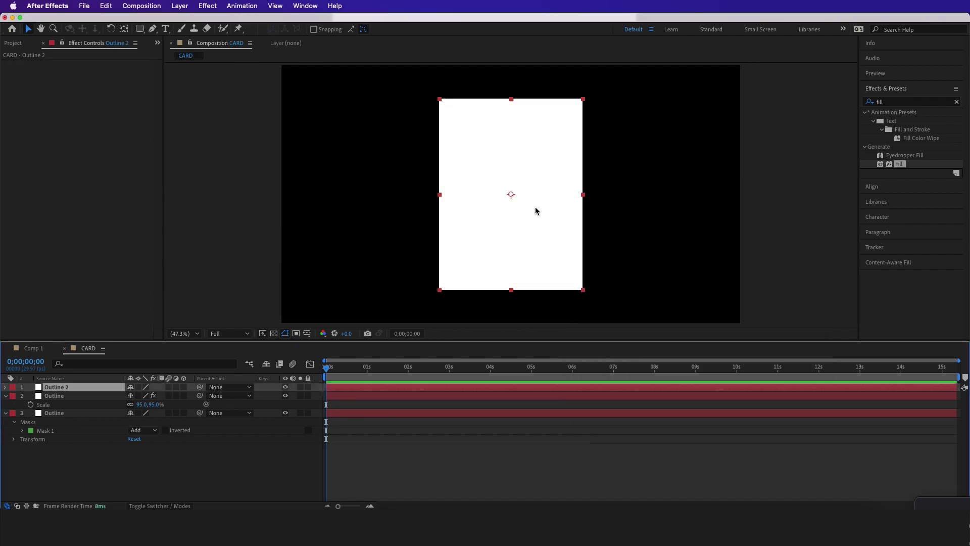
- Draw a rounded rectangle mask on Outline 2 covering the upper half of the card, inset from the red edges
{"action": "left_click", "coordinate": [140, 29]}
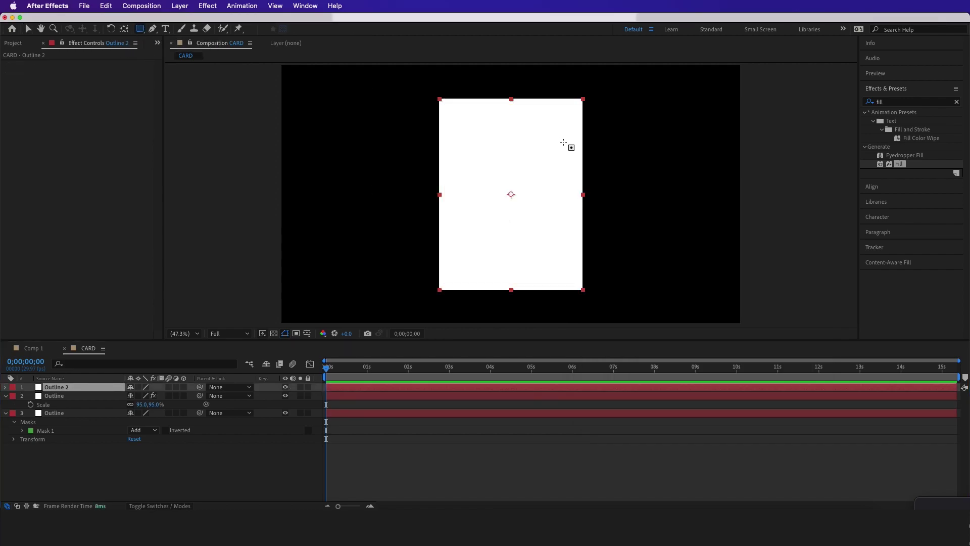
{"action": "left_click_drag", "start_coordinate": [445, 107], "coordinate": [573, 192]}
{"action": "key", "text": "v"}
{"action": "key", "text": "super+shift+a"}
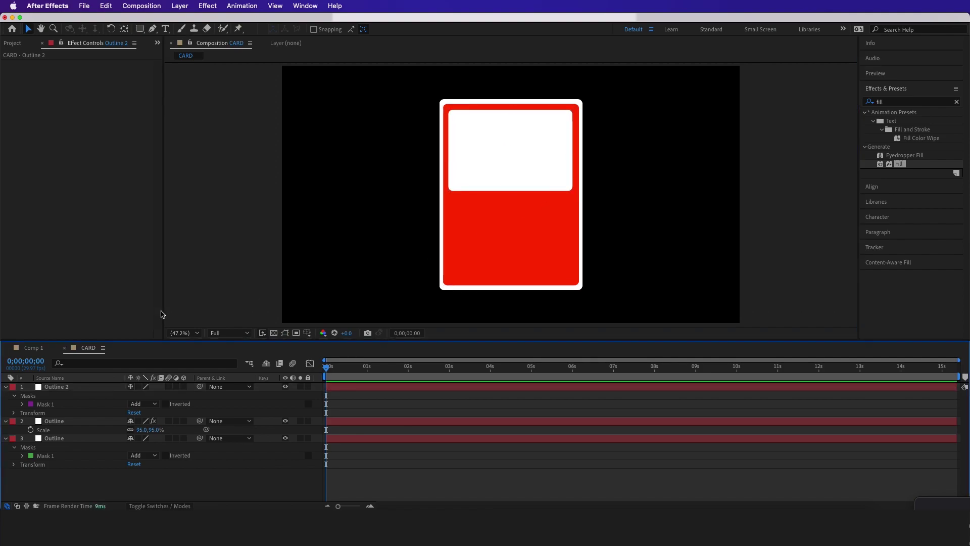
- Duplicate the Outline 2 layer and apply the red Fill effect to the upper copy
{"action": "left_click", "coordinate": [81, 387]}
{"action": "key", "text": "super+d"}
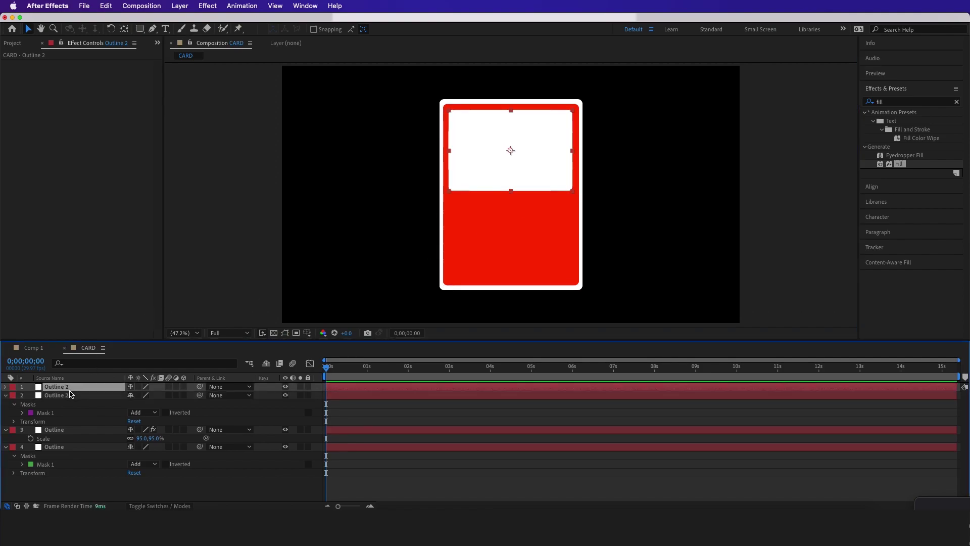
{"action": "left_click_drag", "start_coordinate": [898, 165], "coordinate": [68, 387]}
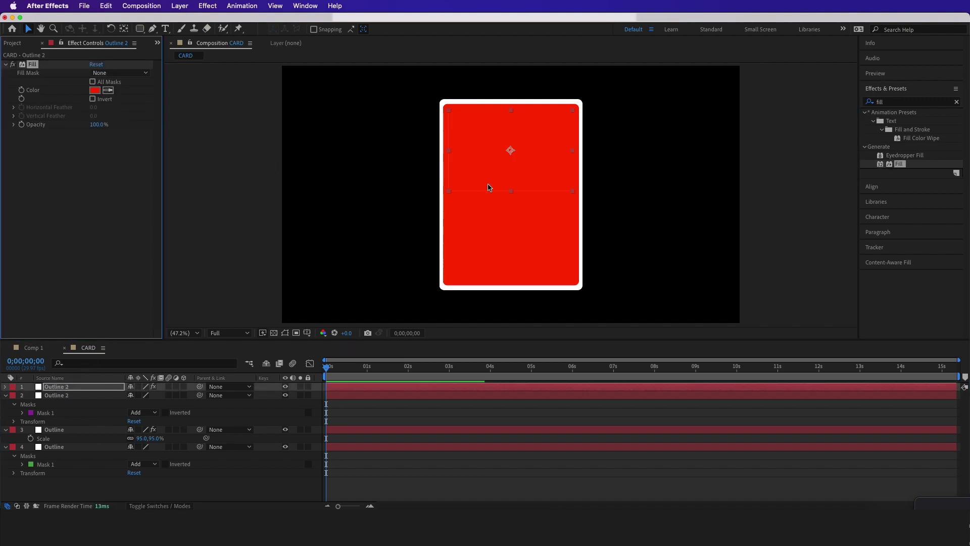
- Scale the red Outline 2 copy down to 87.9% to leave a thin white frame around it
{"action": "left_click", "coordinate": [71, 387]}
{"action": "key", "text": "s"}
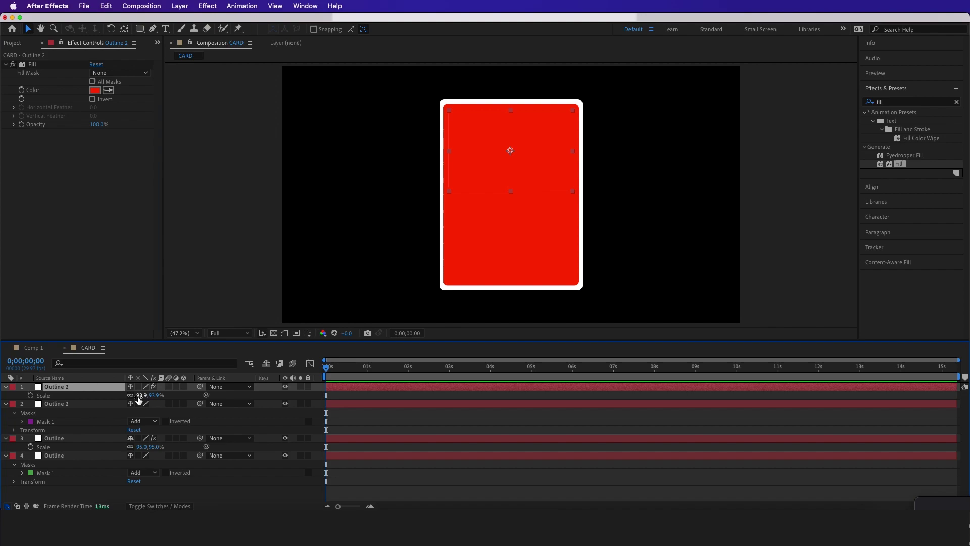
{"action": "left_click_drag", "start_coordinate": [141, 400], "coordinate": [143, 396]}
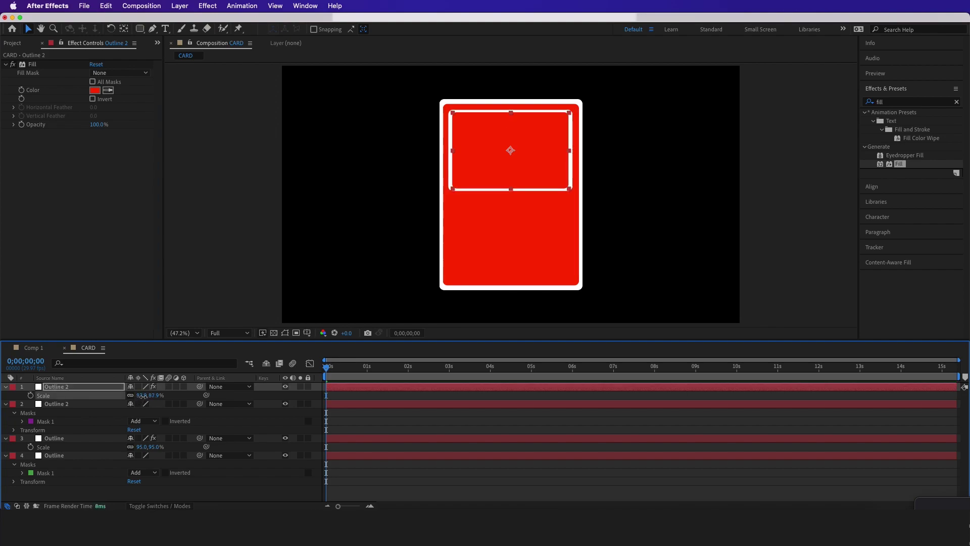
{"action": "left_click", "coordinate": [216, 417]}
- Move both Outline 2 layers down together to leave room for a title above the frame
{"action": "left_click", "coordinate": [65, 390]}
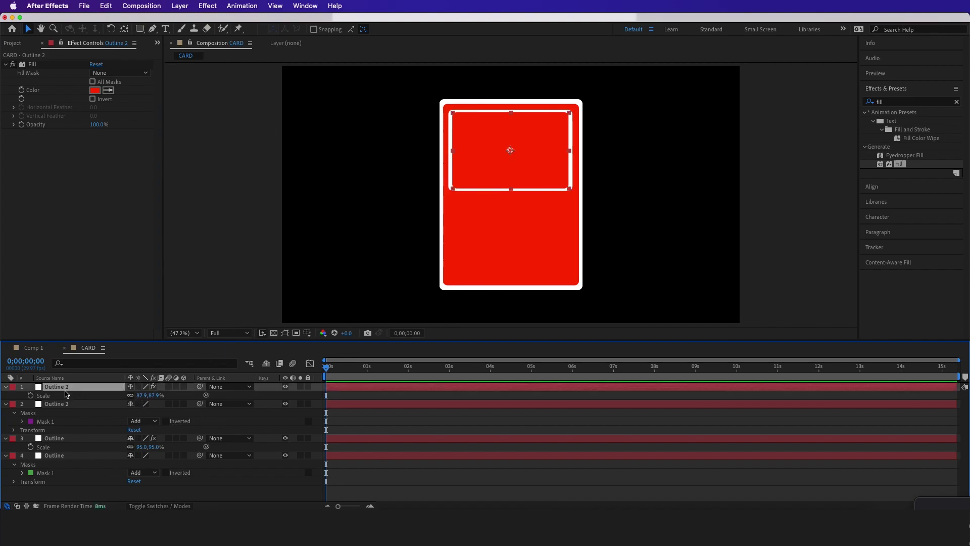
{"action": "left_click", "coordinate": [60, 406], "text": "shift"}
{"action": "left_click_drag", "start_coordinate": [480, 161], "coordinate": [481, 181]}
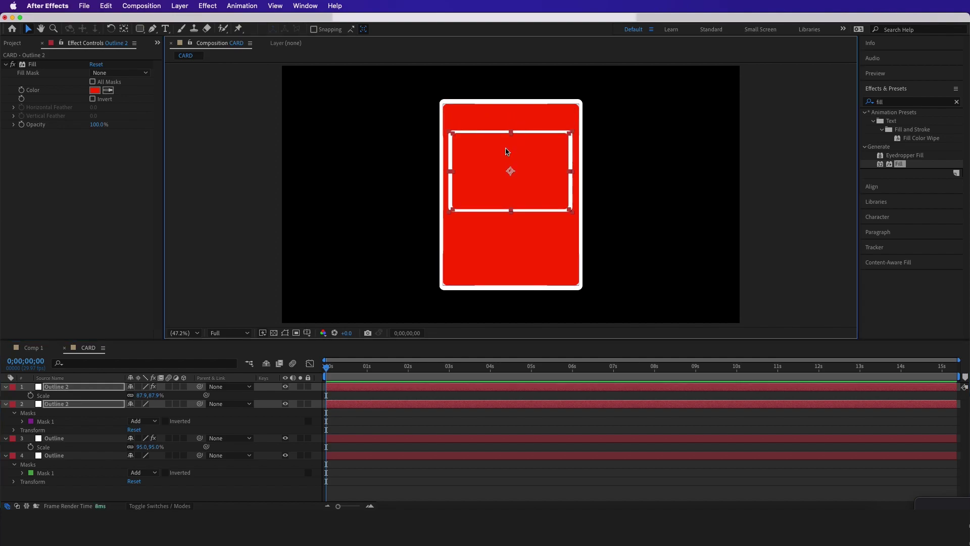
- Add a text layer reading NFT CARD for the card's title
{"action": "right_click", "coordinate": [227, 371]}
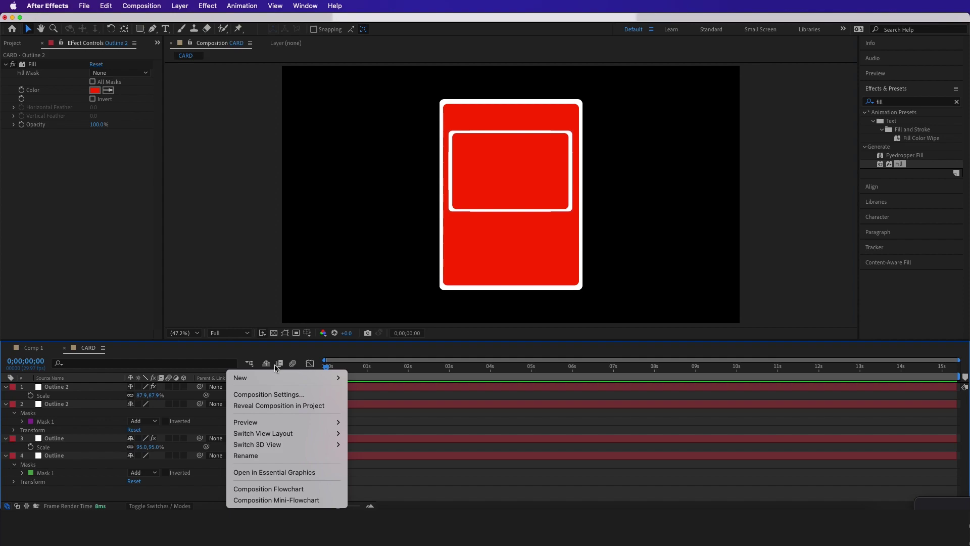
{"action": "mouse_move", "coordinate": [272, 380]}
{"action": "left_click", "coordinate": [402, 395]}
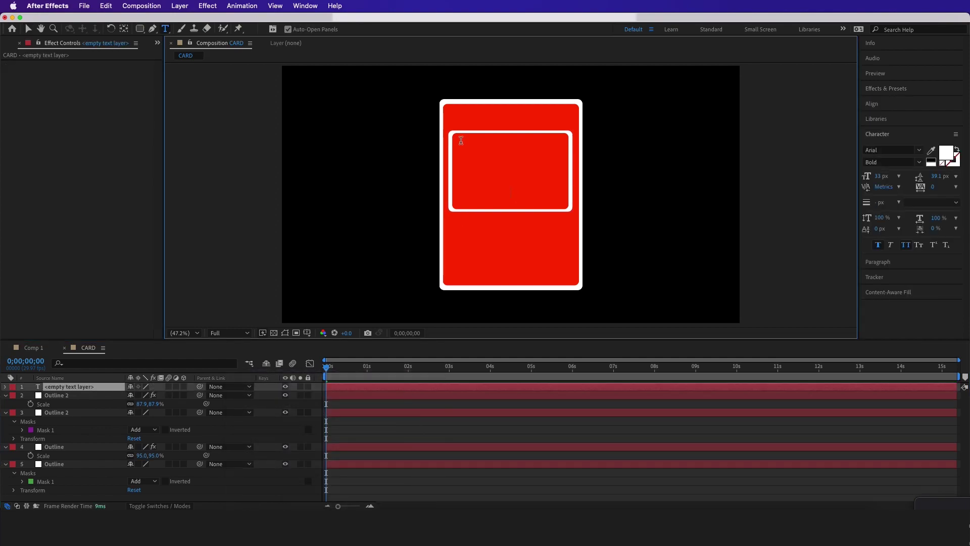
{"action": "type", "text": "NFT CARD"}
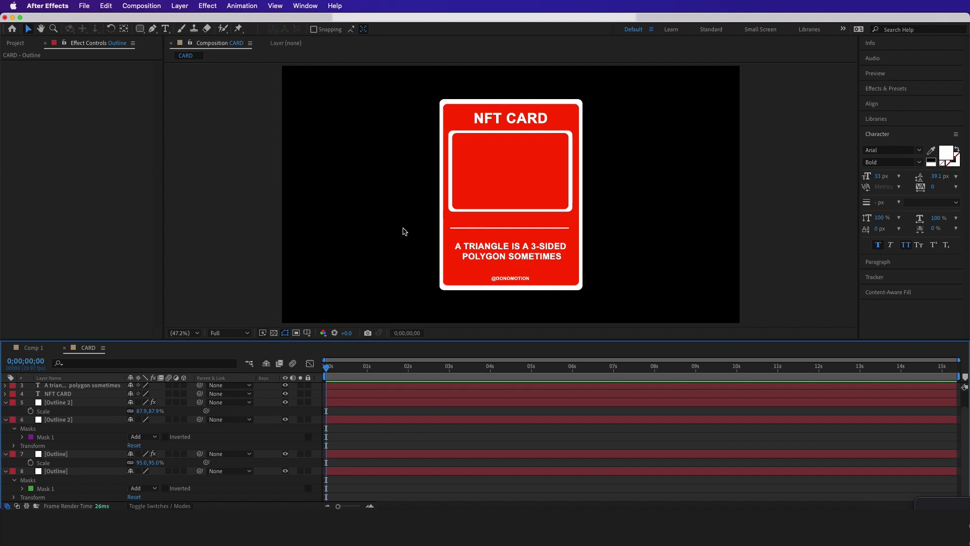
- Pre-compose the bottom white Outline layer, leaving all attributes in CARD and opening the new composition
{"action": "left_click", "coordinate": [72, 472]}
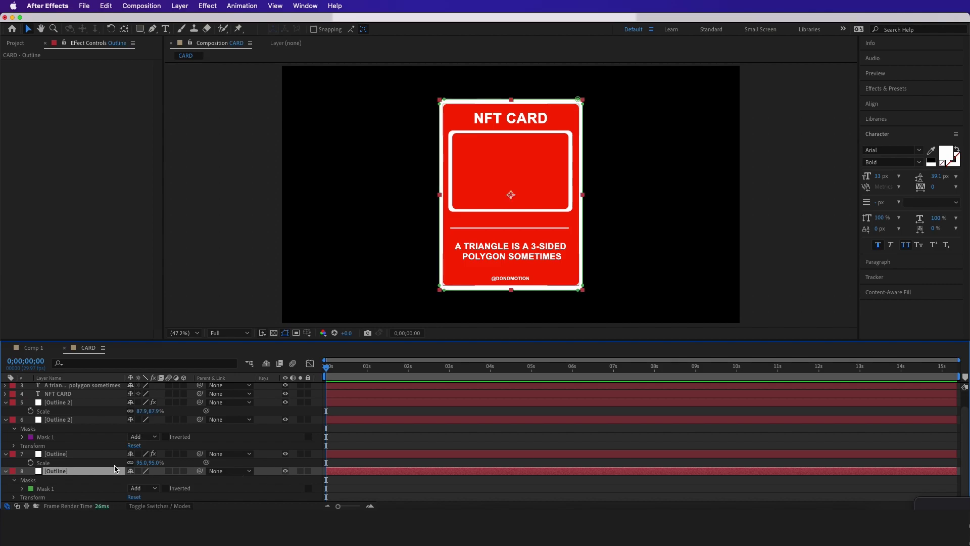
{"action": "right_click", "coordinate": [89, 474]}
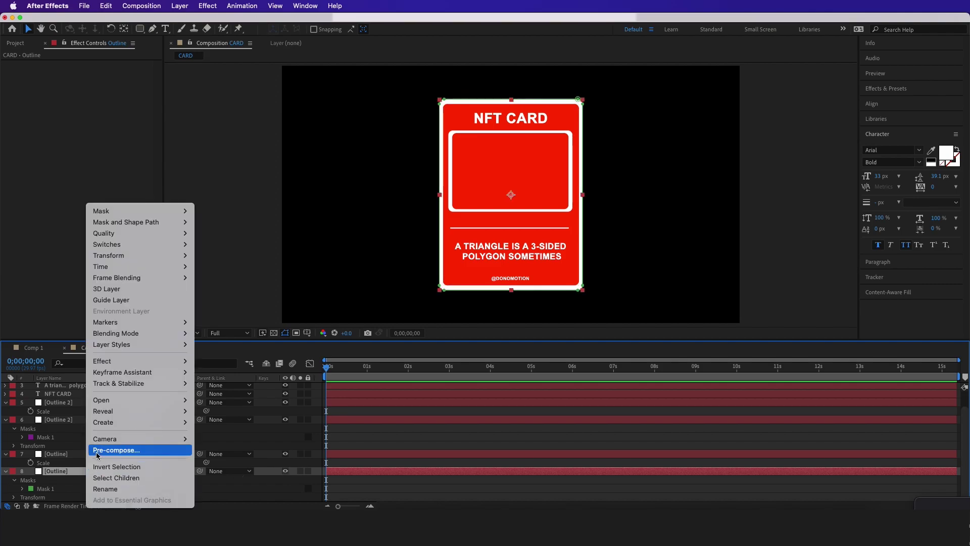
{"action": "left_click", "coordinate": [152, 456]}
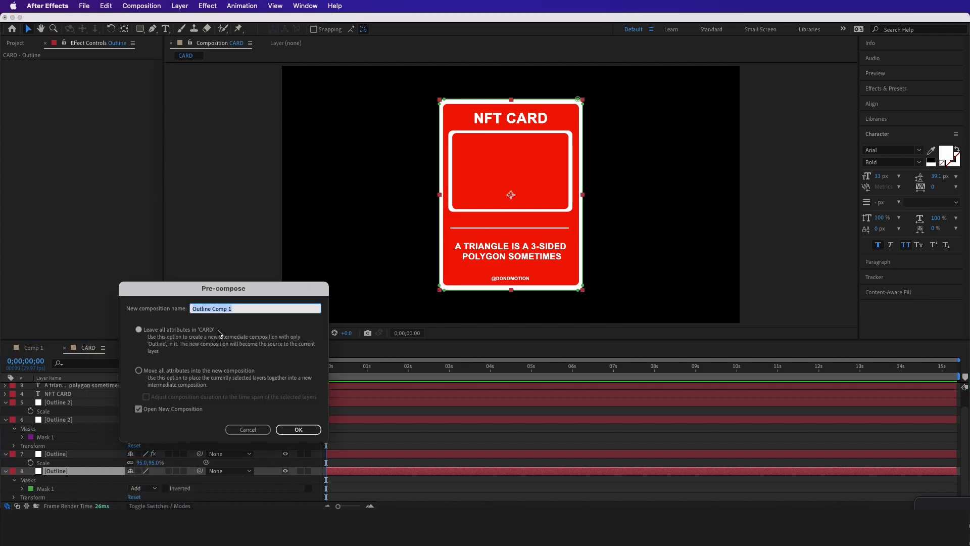
{"action": "left_click", "coordinate": [244, 309]}
{"action": "left_click", "coordinate": [298, 430]}
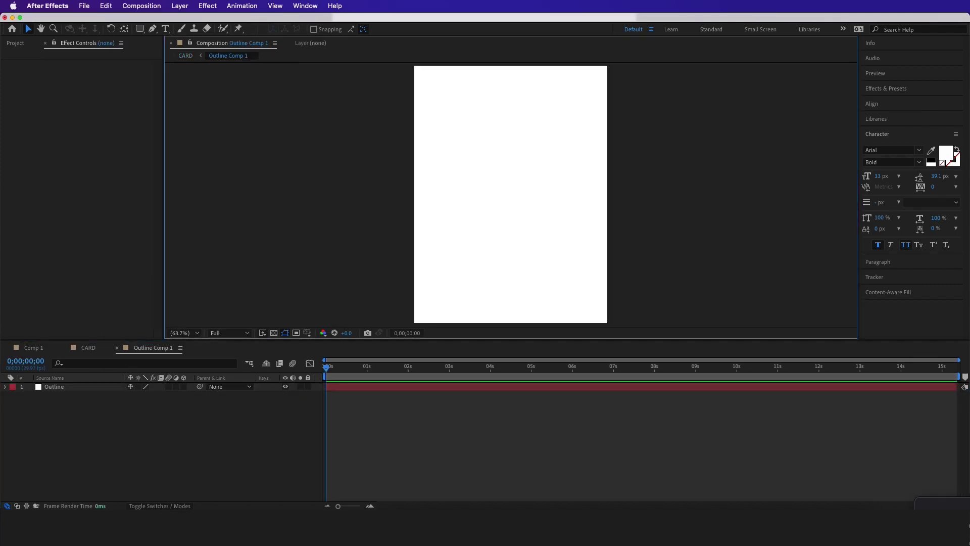
- Add the triangles image above the Outline solid, scale it up to cover the whole composition, and return to CARD
{"action": "left_click_drag", "start_coordinate": [241, 250], "coordinate": [468, 244]}
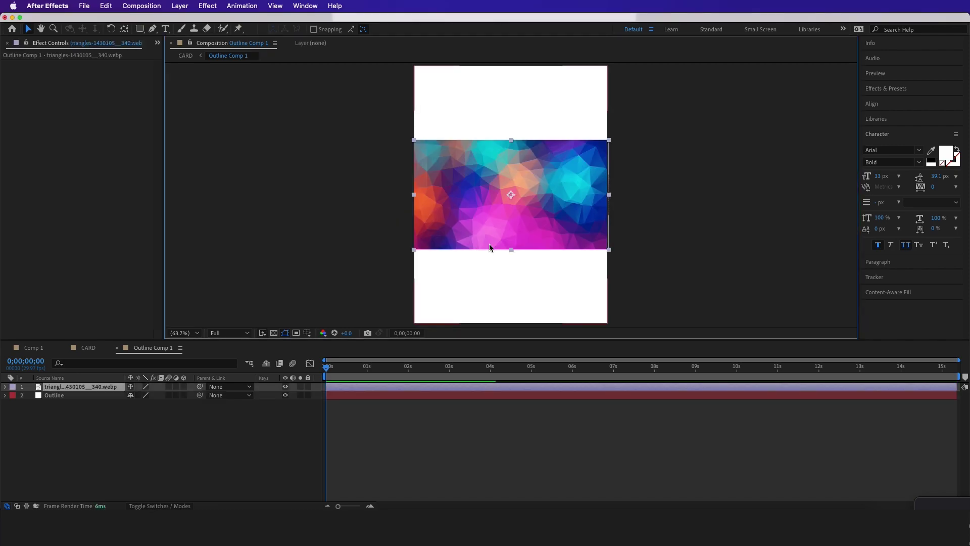
{"action": "left_click_drag", "start_coordinate": [610, 194], "coordinate": [754, 112]}
{"action": "key", "text": "super+z"}
{"action": "left_click", "coordinate": [223, 444]}
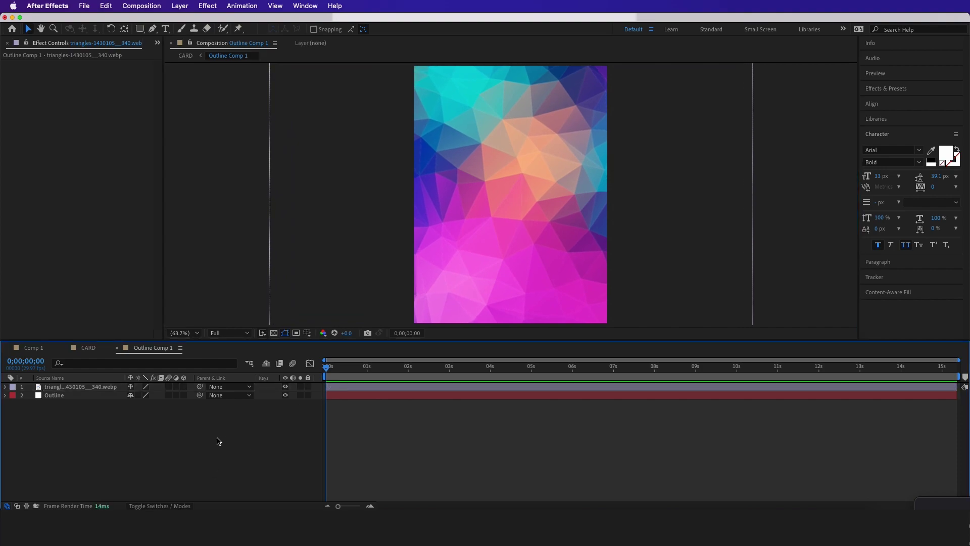
{"action": "left_click", "coordinate": [89, 347]}
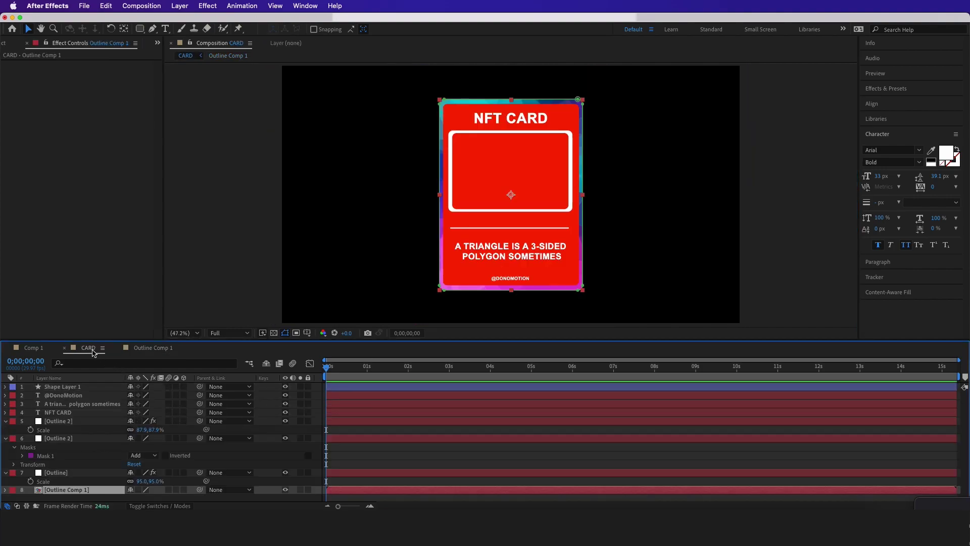
- Pre-compose the lower white Outline 2 layer, leaving all attributes in CARD and opening the new composition
{"action": "left_click", "coordinate": [315, 433]}
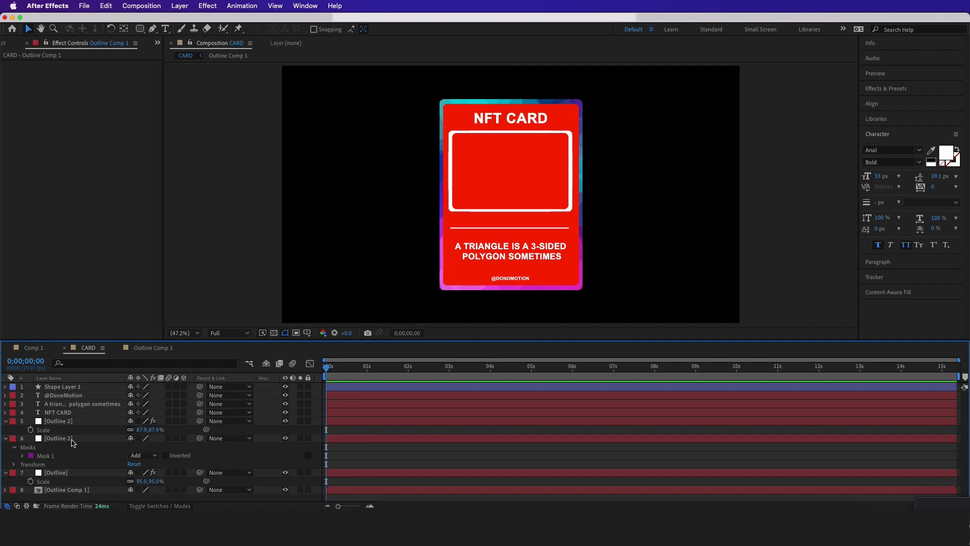
{"action": "left_click", "coordinate": [178, 439]}
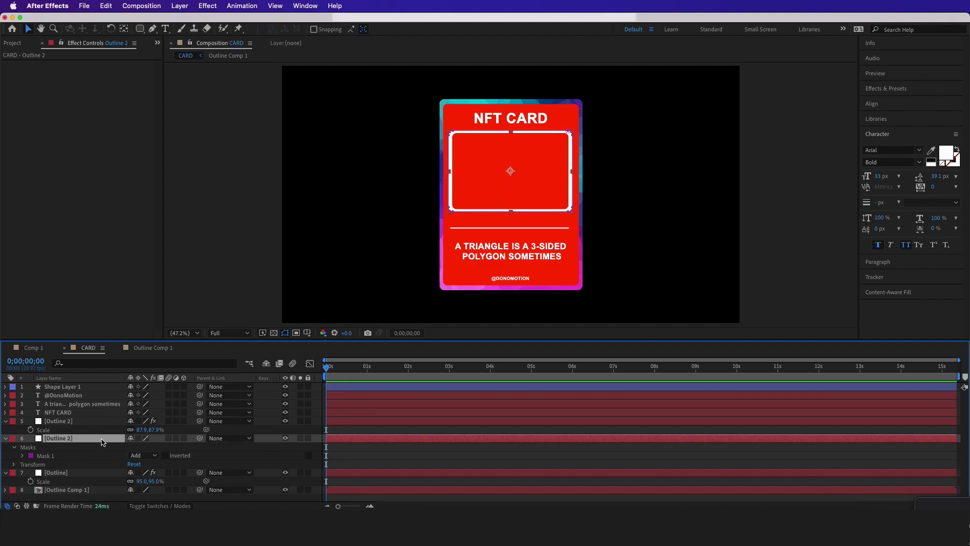
{"action": "right_click", "coordinate": [81, 439]}
{"action": "left_click", "coordinate": [107, 449]}
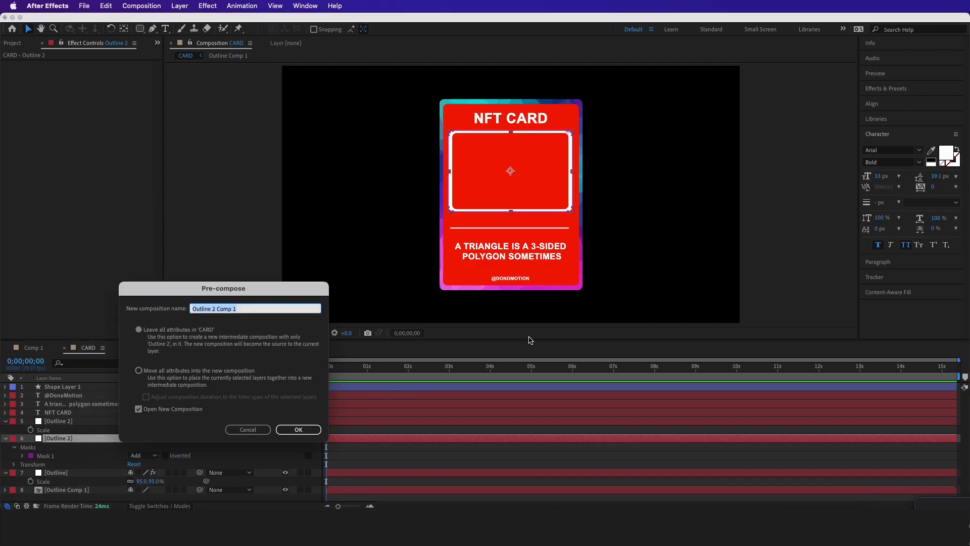
{"action": "left_click", "coordinate": [292, 429]}
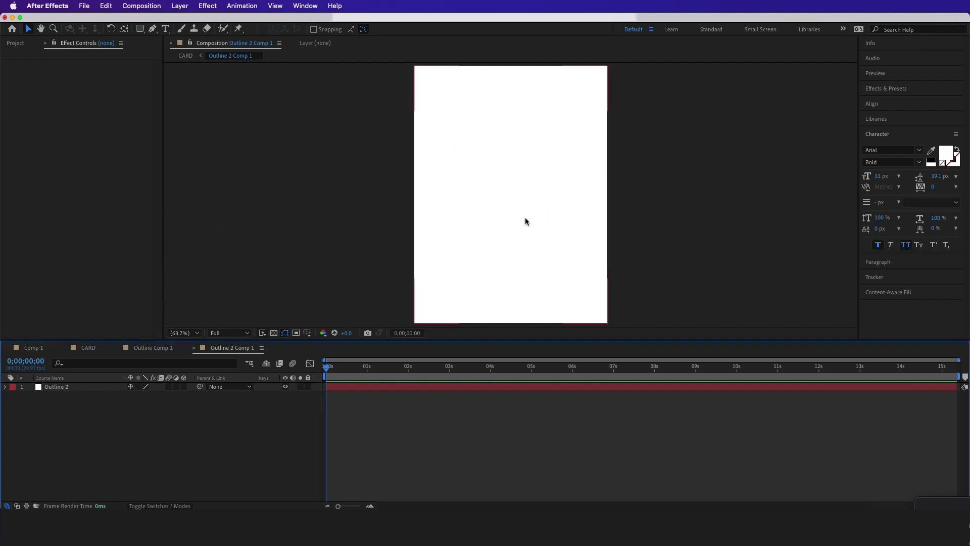
- Place the triangles image in Outline 2 Comp 1, enlarge it to fill the frame, and go back to CARD
{"action": "left_click", "coordinate": [526, 217]}
{"action": "left_click_drag", "start_coordinate": [609, 194], "coordinate": [752, 168]}
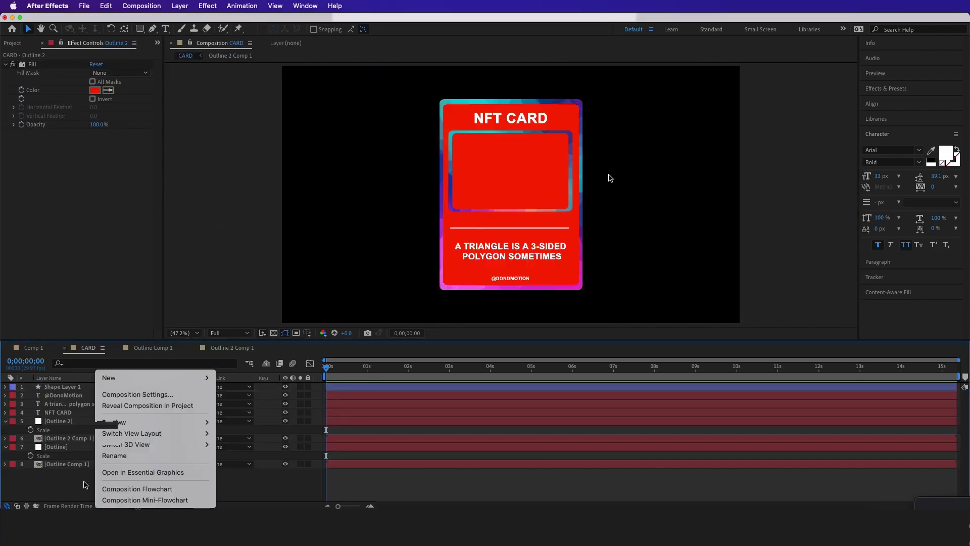
{"action": "key", "text": "Escape"}
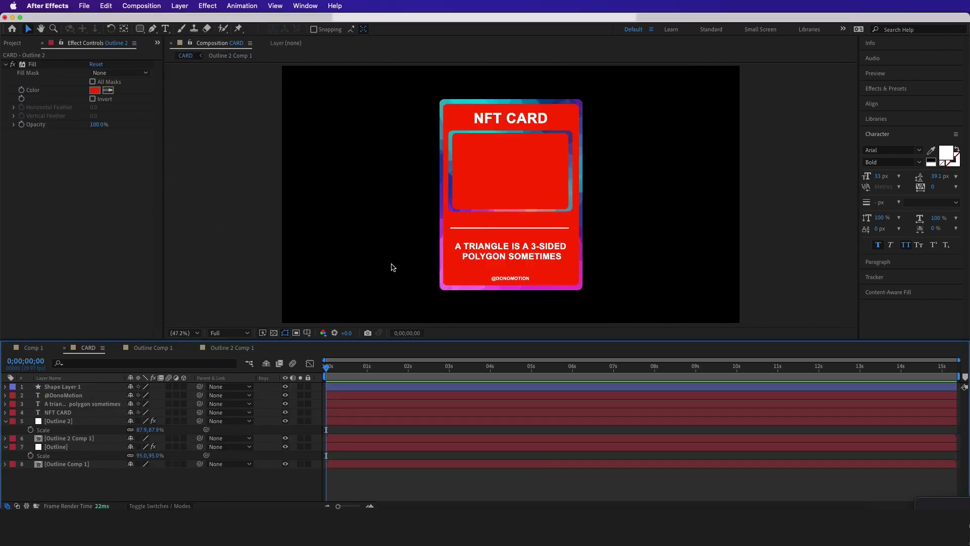
- Turn all layers in the CARD composition into 3D layers and collapse their expanded properties
{"action": "left_click", "coordinate": [76, 386]}
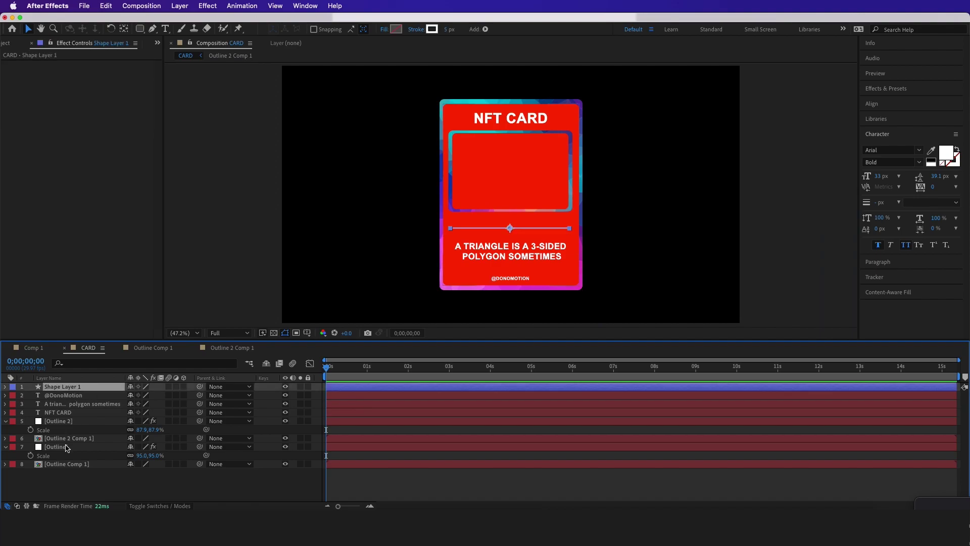
{"action": "key", "text": "super+a"}
{"action": "left_click", "coordinate": [184, 386]}
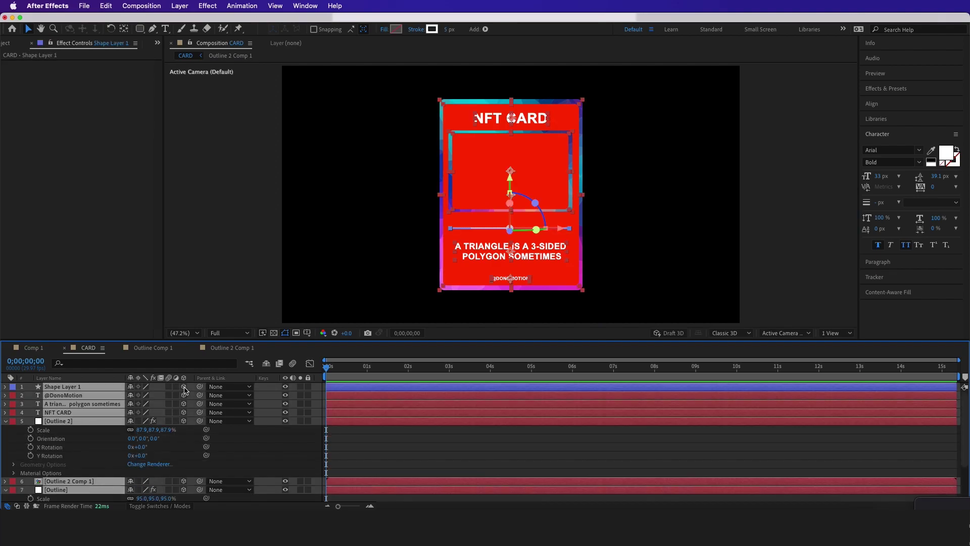
{"action": "left_click", "coordinate": [5, 422]}
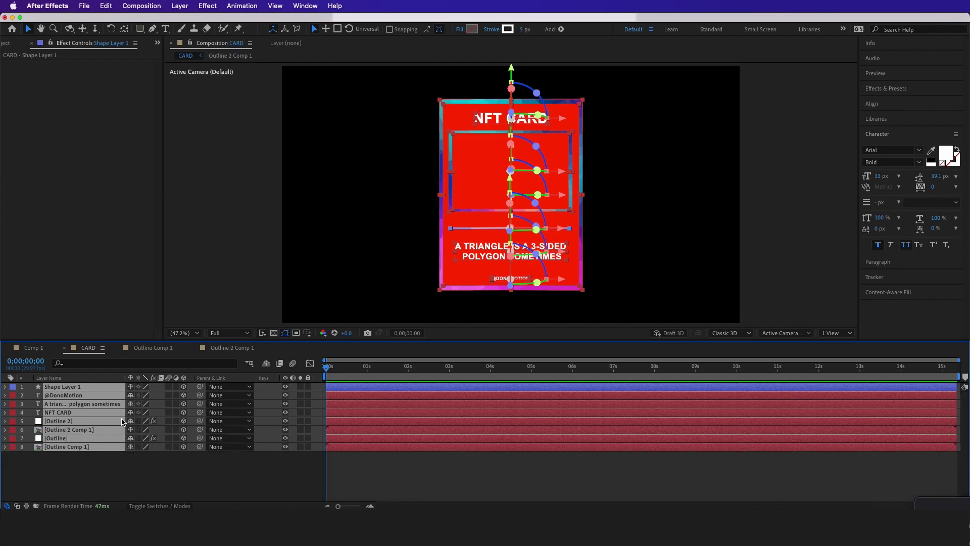
{"action": "left_click", "coordinate": [172, 463]}
- Add a new camera layer to the CARD composition
{"action": "right_click", "coordinate": [78, 466]}
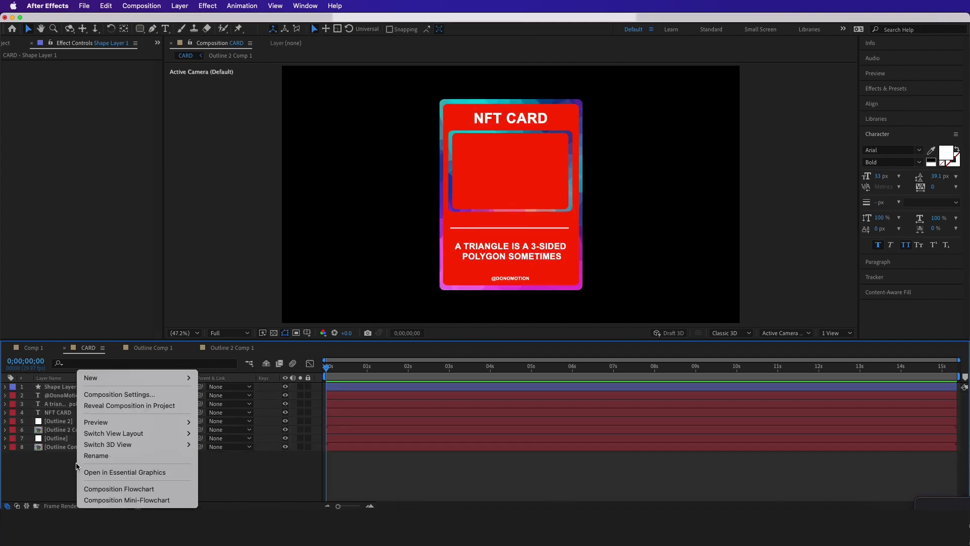
{"action": "mouse_move", "coordinate": [109, 379]}
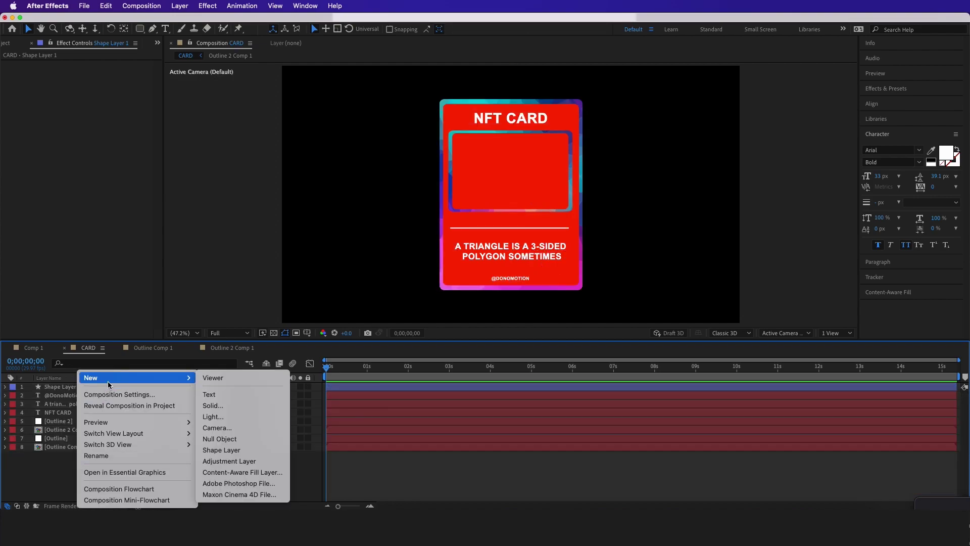
{"action": "left_click", "coordinate": [234, 428]}
{"action": "left_click", "coordinate": [638, 379]}
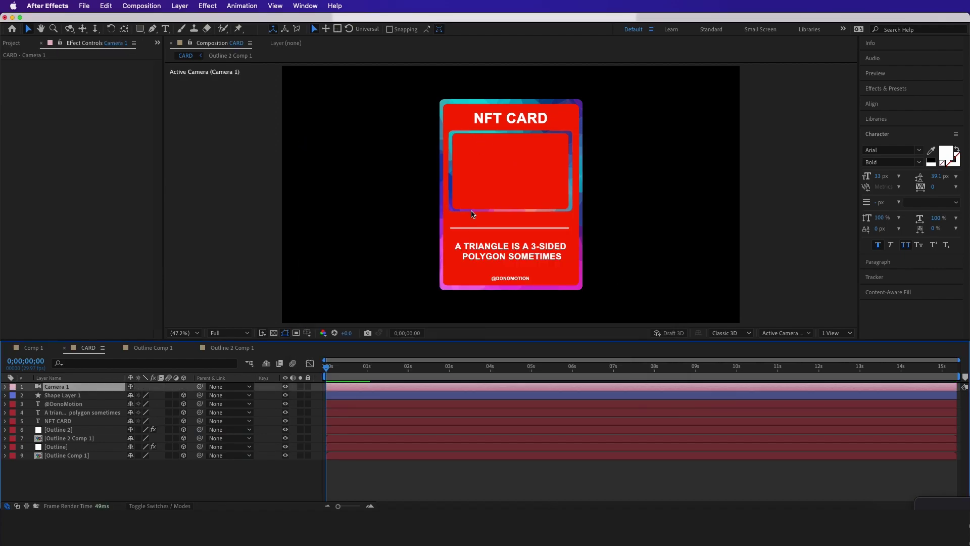
- Orbit the camera around the card to examine it from both sides, undoing each orbit
{"action": "key", "text": "c"}
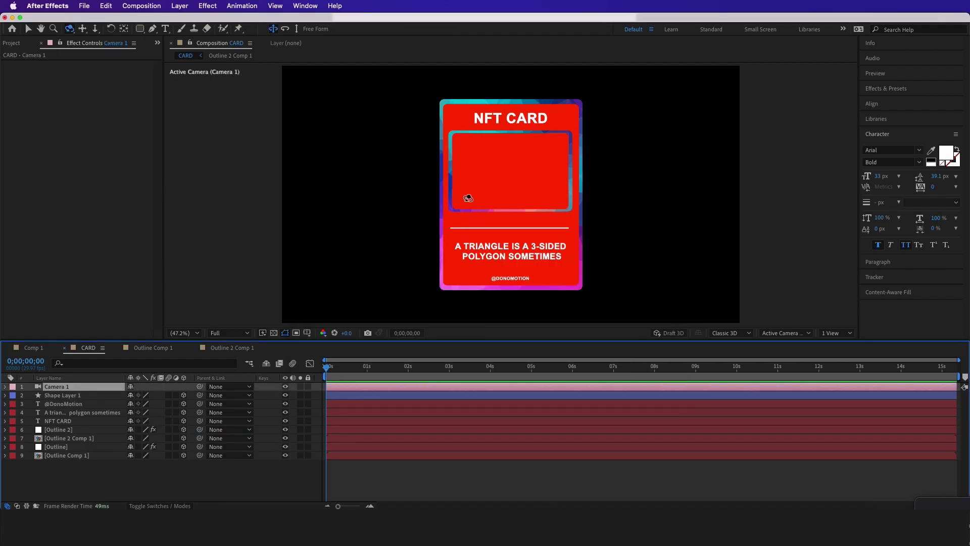
{"action": "left_click_drag", "start_coordinate": [466, 197], "coordinate": [514, 197]}
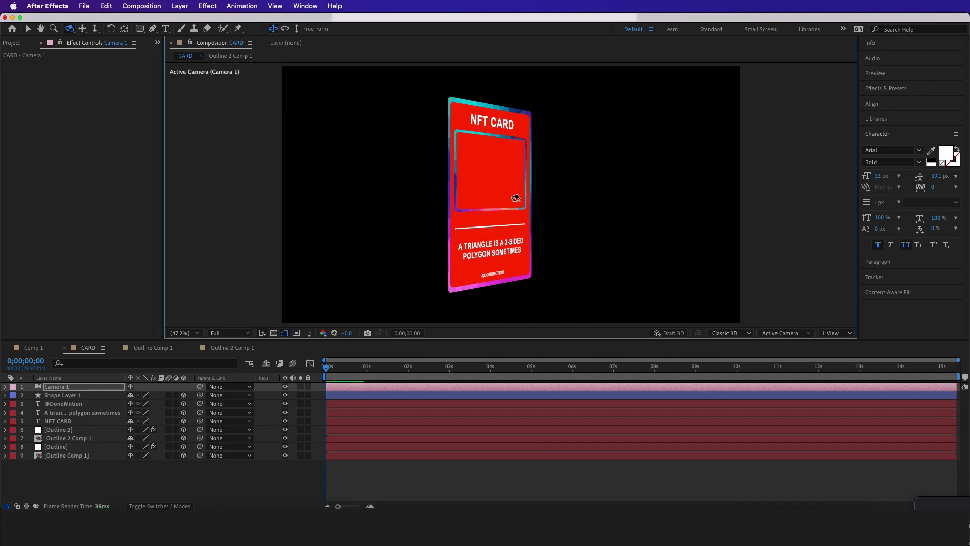
{"action": "key", "text": "super+z"}
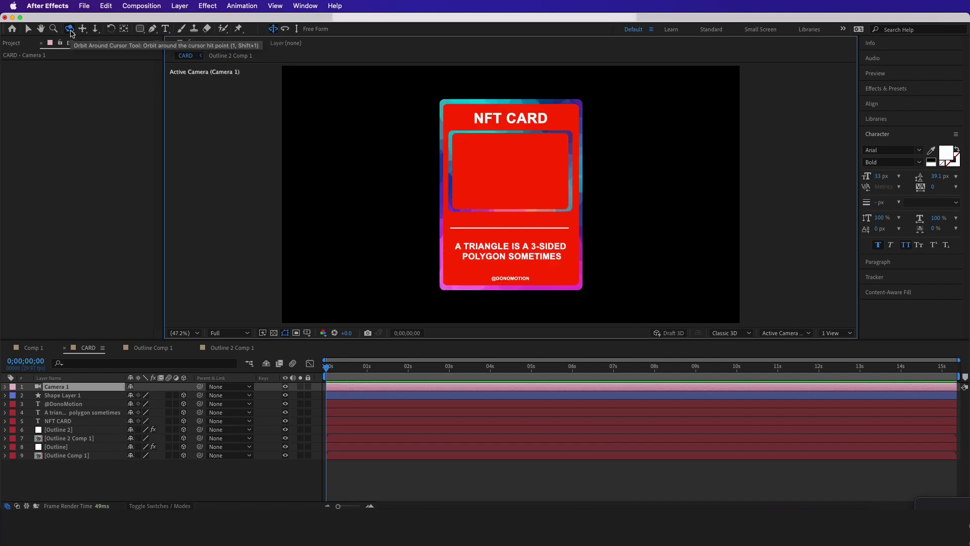
{"action": "left_click_drag", "start_coordinate": [486, 176], "coordinate": [451, 174]}
{"action": "key", "text": "ctrl+z"}
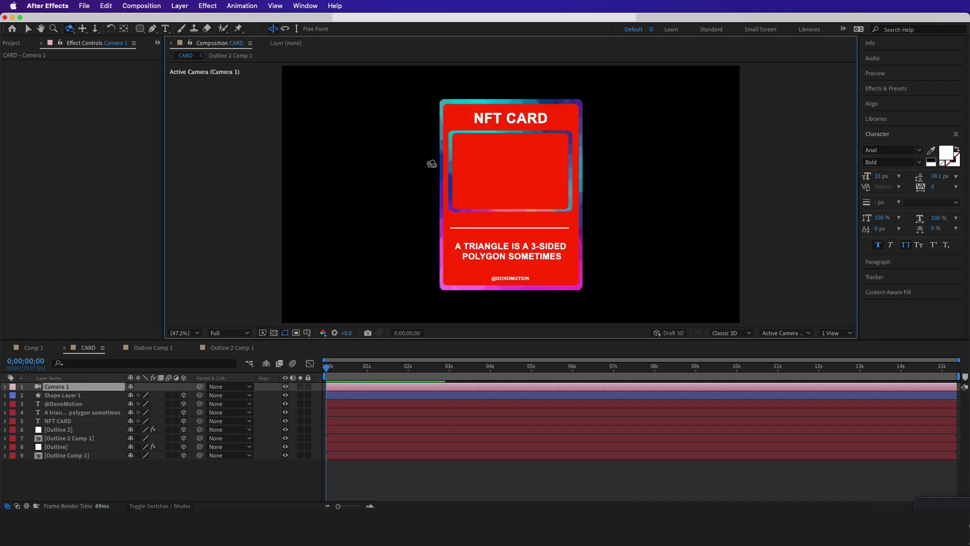
{"action": "key", "text": "v"}
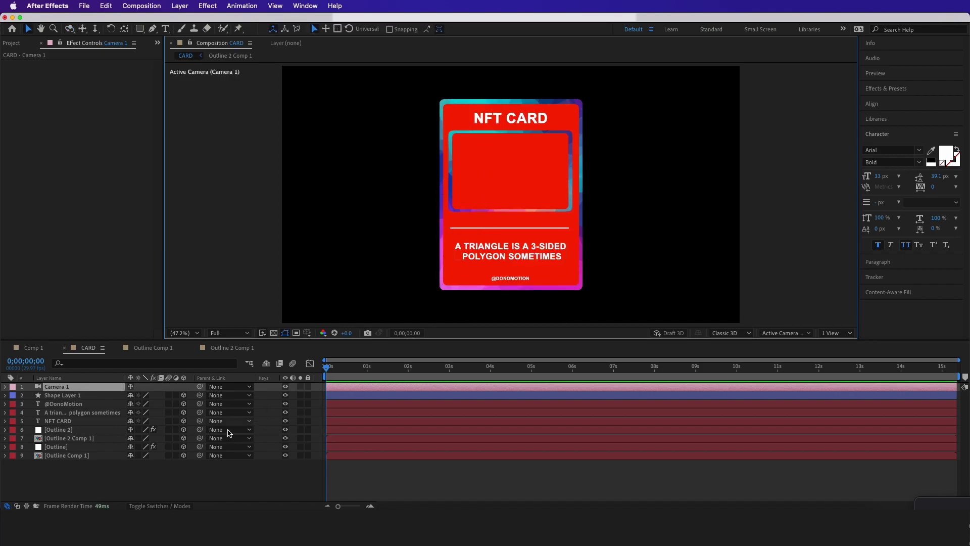
- Open Outline Comp 1 from the card and make its triangles image a 3D layer
{"action": "double_click", "coordinate": [71, 457]}
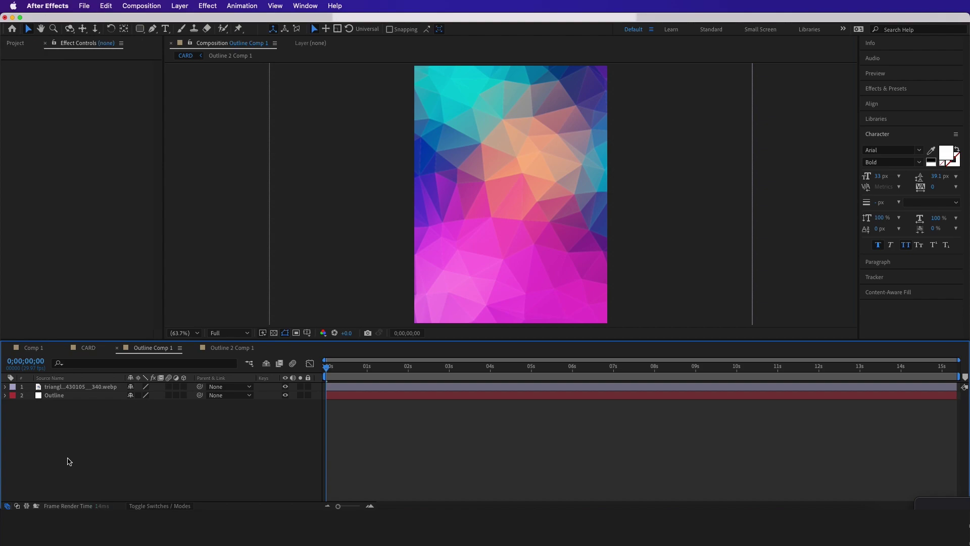
{"action": "left_click", "coordinate": [89, 388]}
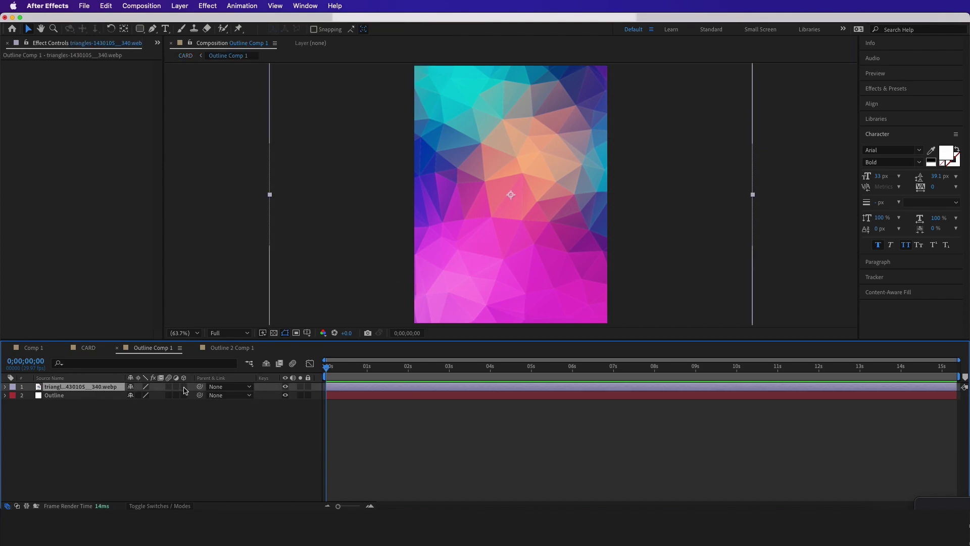
{"action": "left_click", "coordinate": [184, 387]}
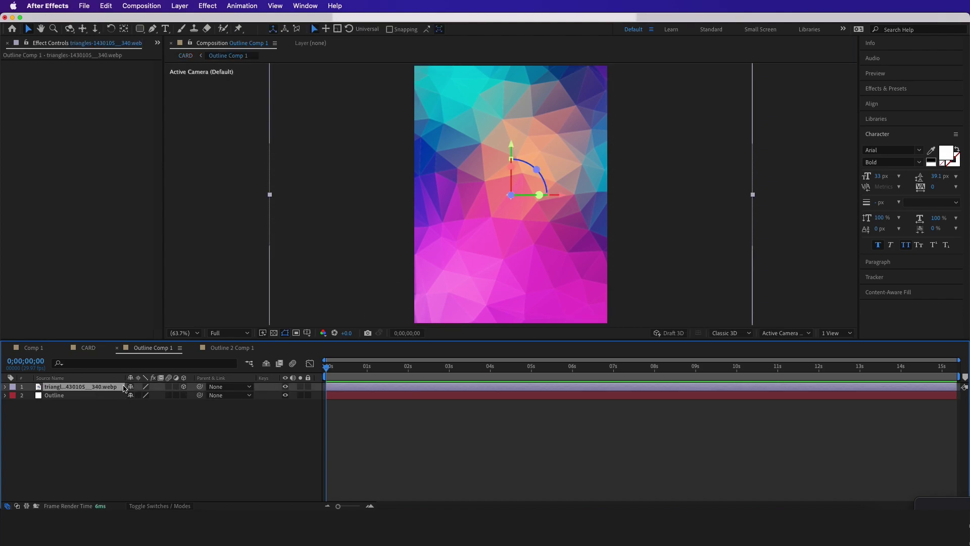
- Switch to four views, push the triangles image far back in Z, and scale it up to cover the camera view
{"action": "left_click", "coordinate": [837, 334]}
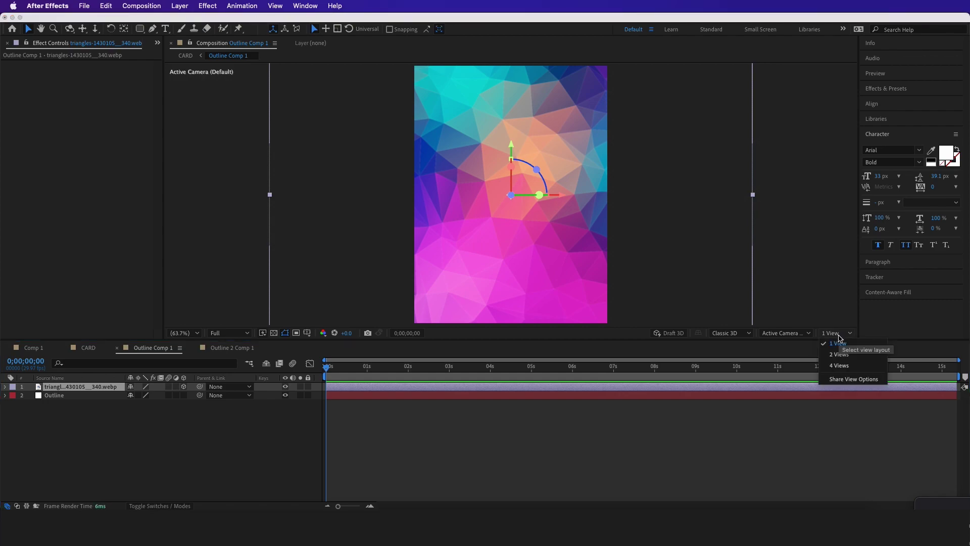
{"action": "left_click", "coordinate": [834, 366]}
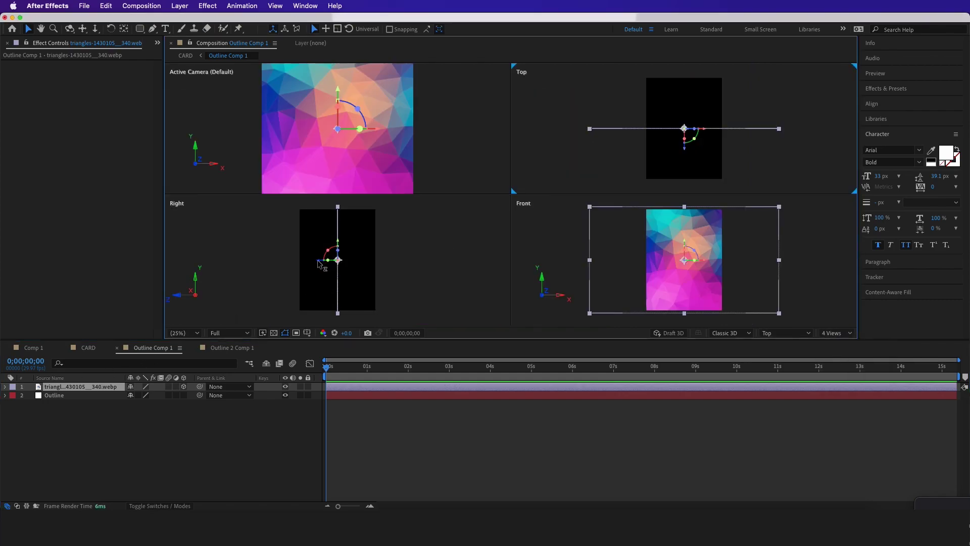
{"action": "left_click_drag", "start_coordinate": [318, 262], "coordinate": [477, 267]}
{"action": "left_click", "coordinate": [419, 176]}
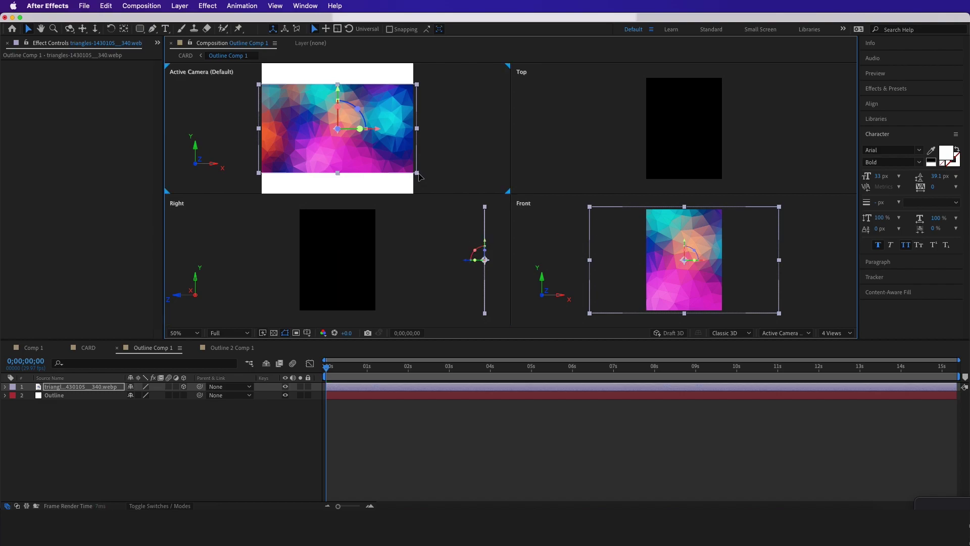
{"action": "left_click_drag", "start_coordinate": [419, 173], "coordinate": [425, 176]}
{"action": "left_click_drag", "start_coordinate": [416, 172], "coordinate": [452, 201]}
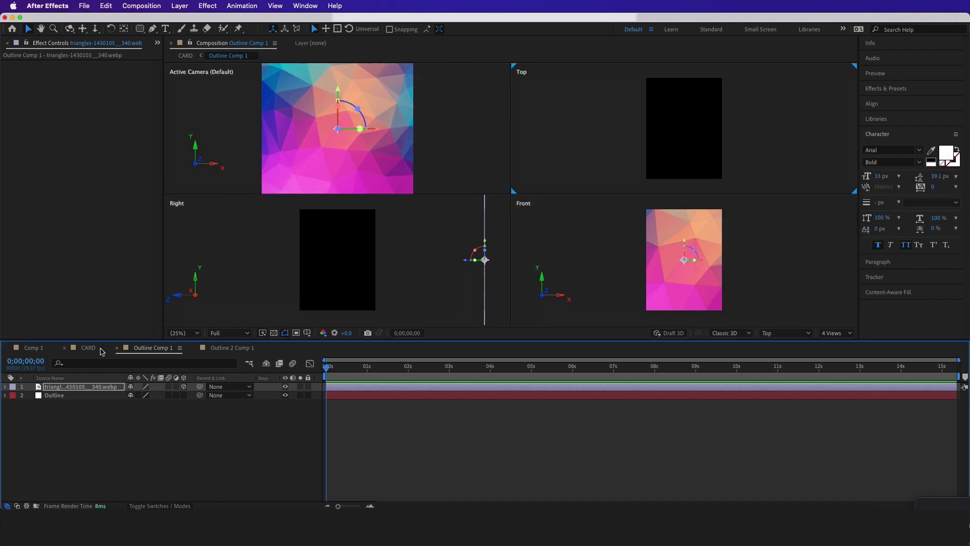
- Return to the CARD composition, orbit the camera to check the border's depth, and undo the orbit
{"action": "left_click", "coordinate": [88, 348]}
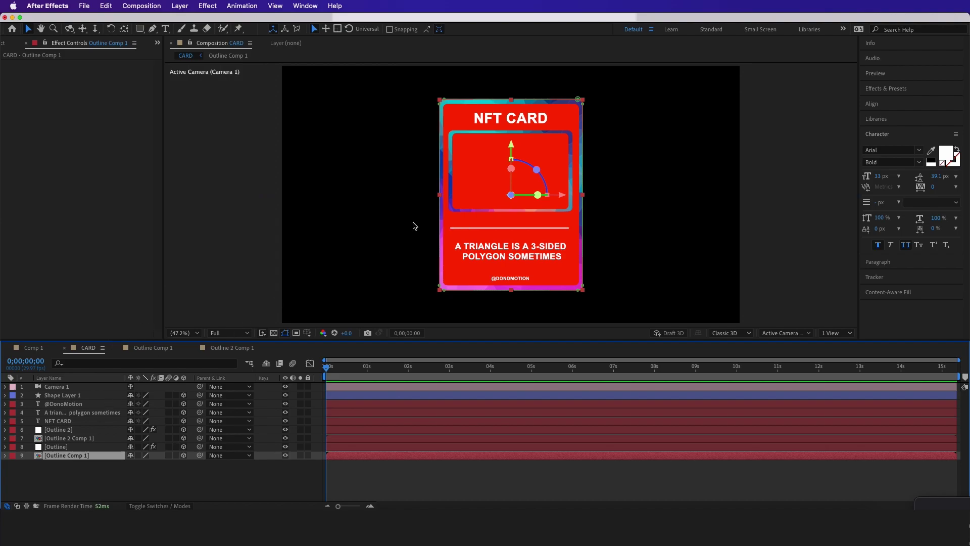
{"action": "key", "text": "c"}
{"action": "left_click_drag", "start_coordinate": [472, 232], "coordinate": [503, 230]}
{"action": "key", "text": "super+z"}
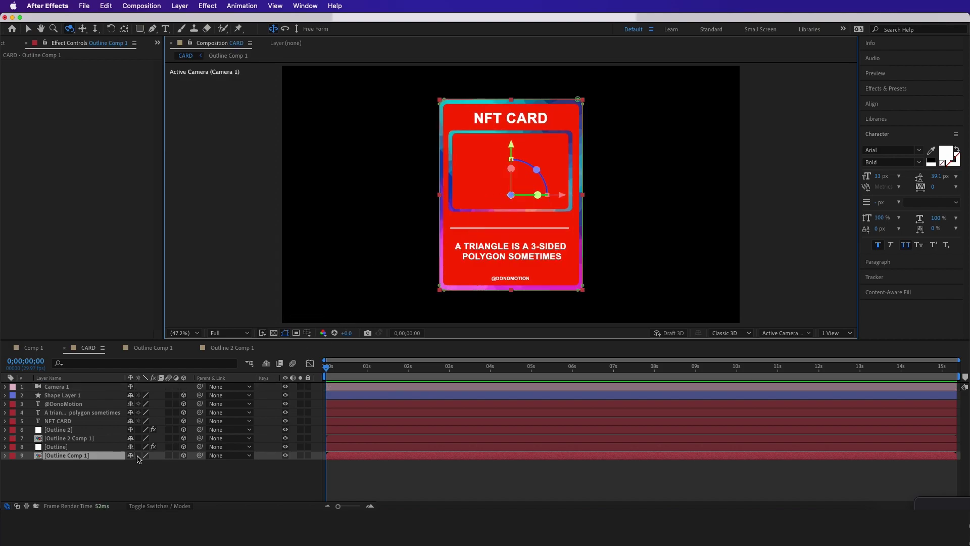
- Enable Collapse Transformations on the Outline Comp 1 layer and test the border's depth by orbiting the camera
{"action": "left_click", "coordinate": [137, 455]}
{"action": "mouse_move", "coordinate": [466, 244]}
{"action": "left_mouse_down"}
{"action": "mouse_move", "coordinate": [475, 243]}
{"action": "mouse_move", "coordinate": [466, 244]}
{"action": "left_mouse_up"}
{"action": "key", "text": "super+z"}
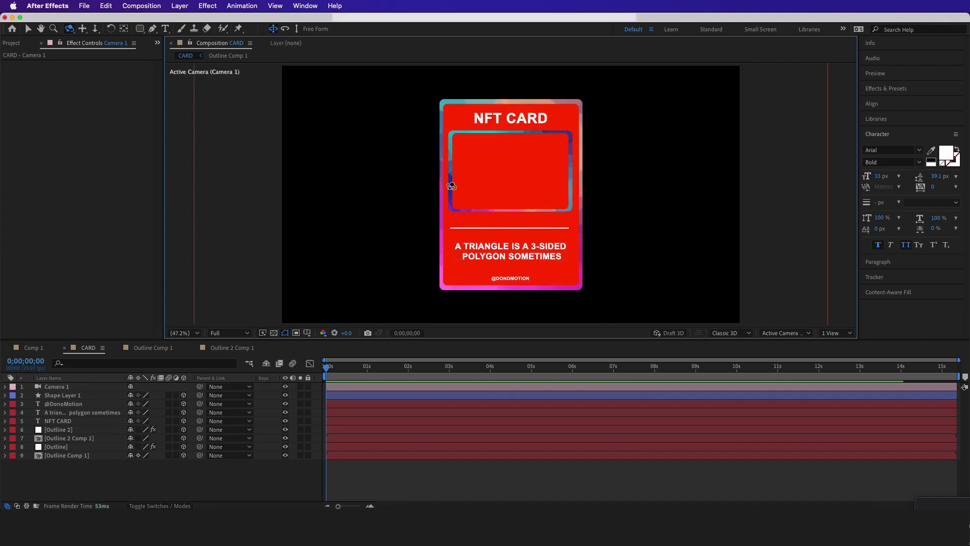
{"action": "left_click_drag", "start_coordinate": [451, 186], "coordinate": [507, 178]}
{"action": "key", "text": "v"}
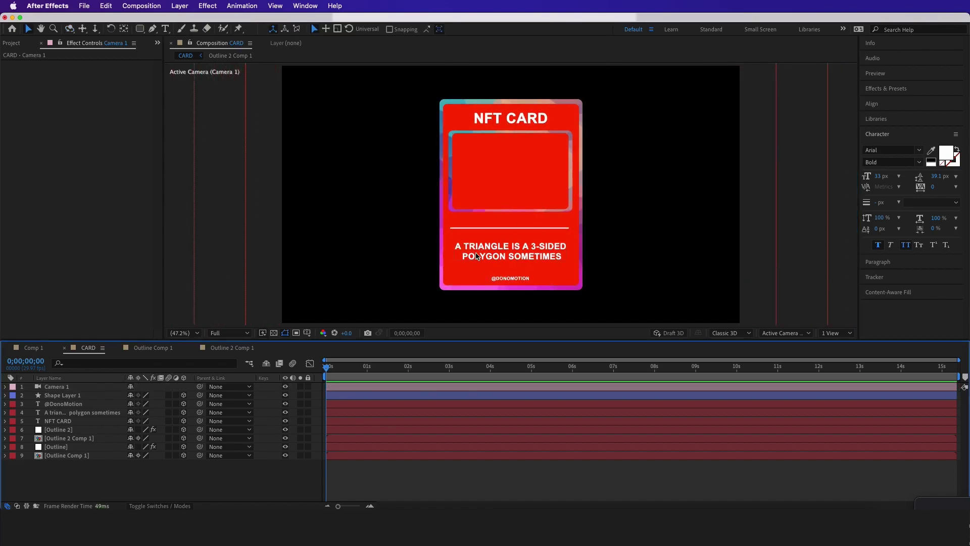
- Delete the red Fill effect from the Outline layer that forms the card's inner background
{"action": "left_click", "coordinate": [461, 274]}
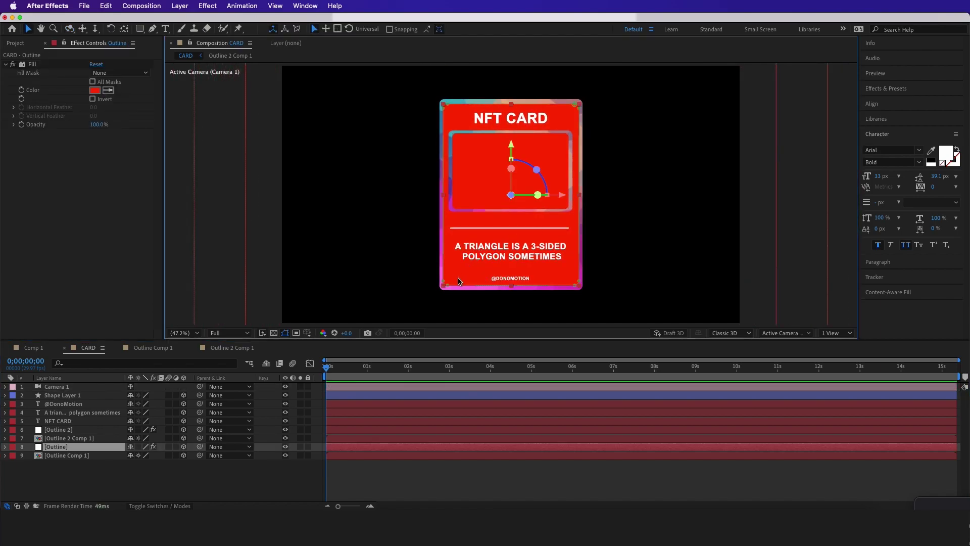
{"action": "left_click", "coordinate": [60, 449]}
{"action": "left_click", "coordinate": [41, 62]}
{"action": "key", "text": "Delete"}
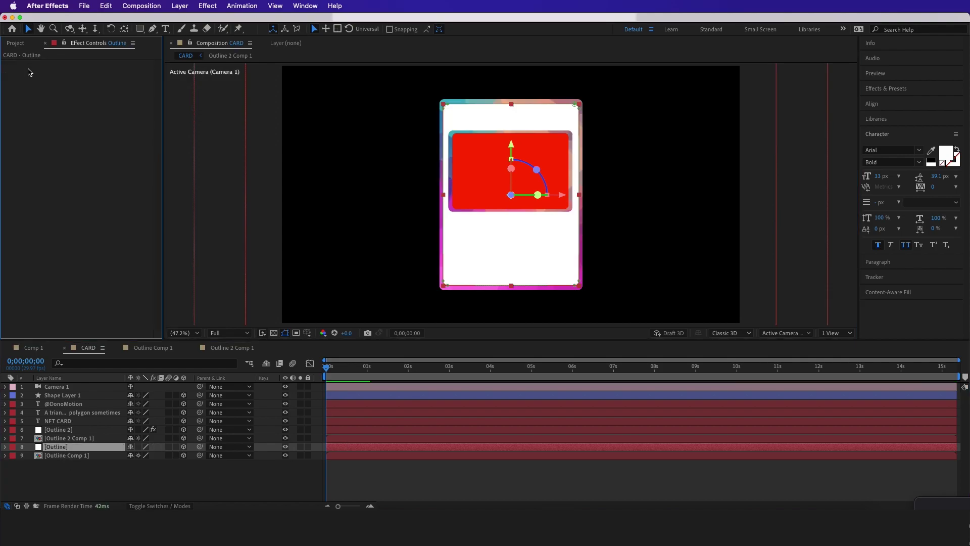
- Apply the Gradient Ramp effect to the Outline layer that forms the card's inner background
{"action": "left_click", "coordinate": [893, 92]}
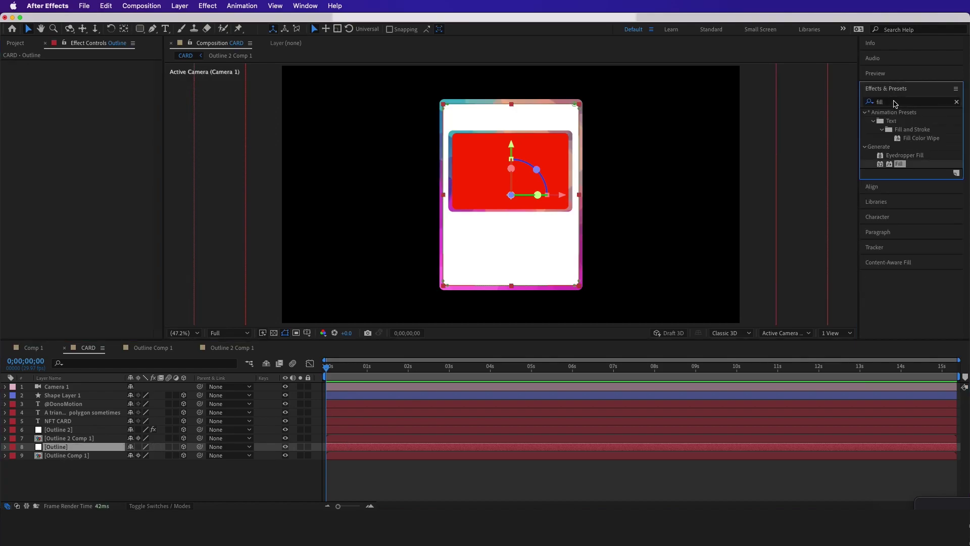
{"action": "left_click", "coordinate": [893, 103]}
{"action": "key", "text": "BackSpace"}
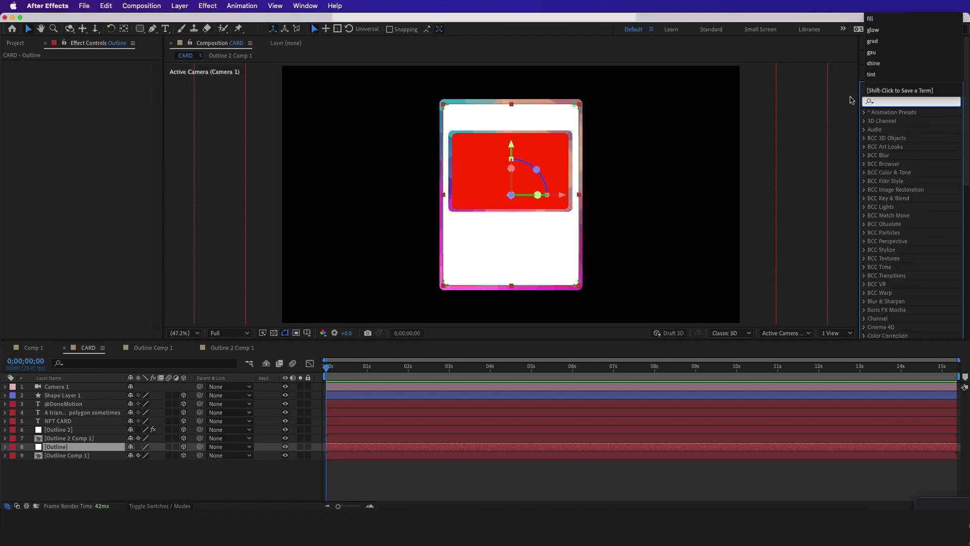
{"action": "type", "text": "grad"}
{"action": "left_click", "coordinate": [928, 199]}
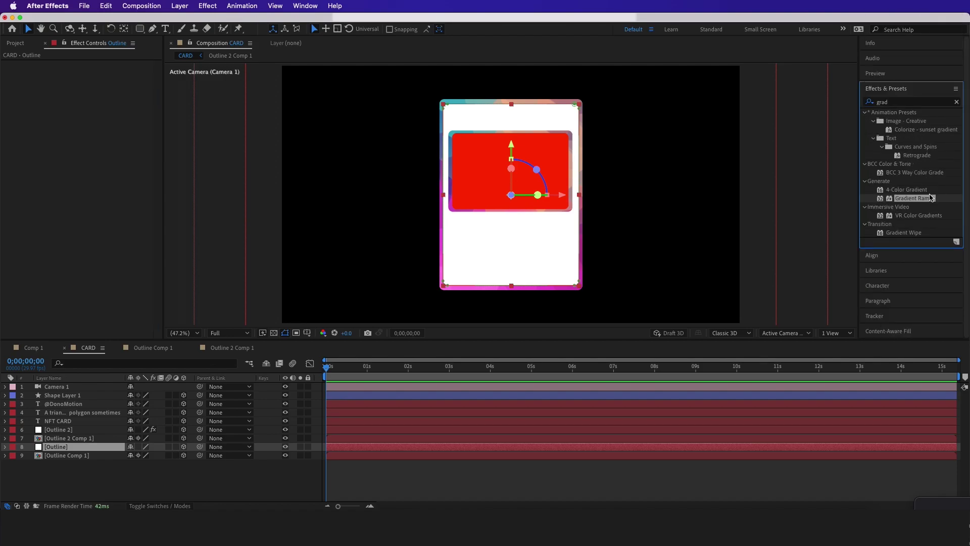
{"action": "left_click_drag", "start_coordinate": [834, 207], "coordinate": [84, 449]}
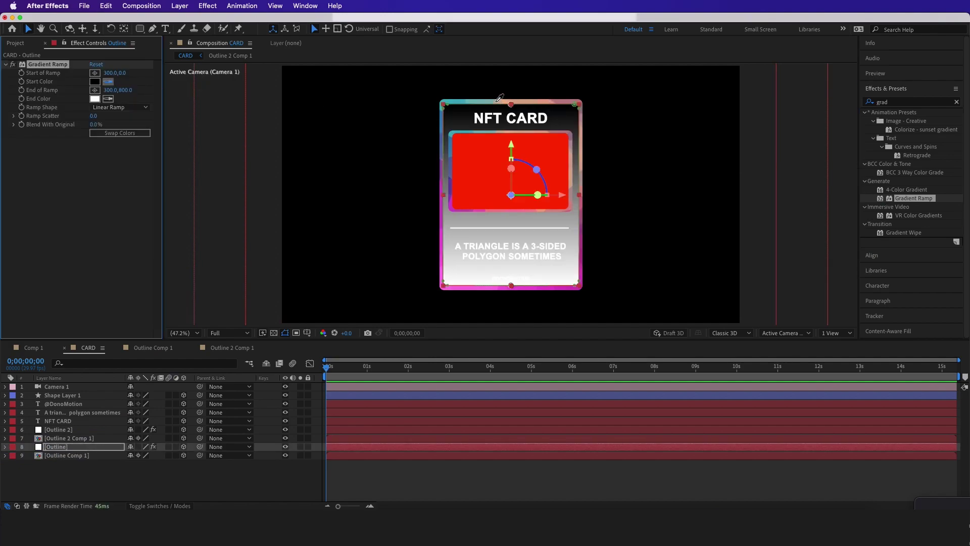
- Sample the ramp's colours from the border's teal upper edge and magenta lower edge, and extend the ramp points just beyond the card
{"action": "left_click", "coordinate": [497, 101]}
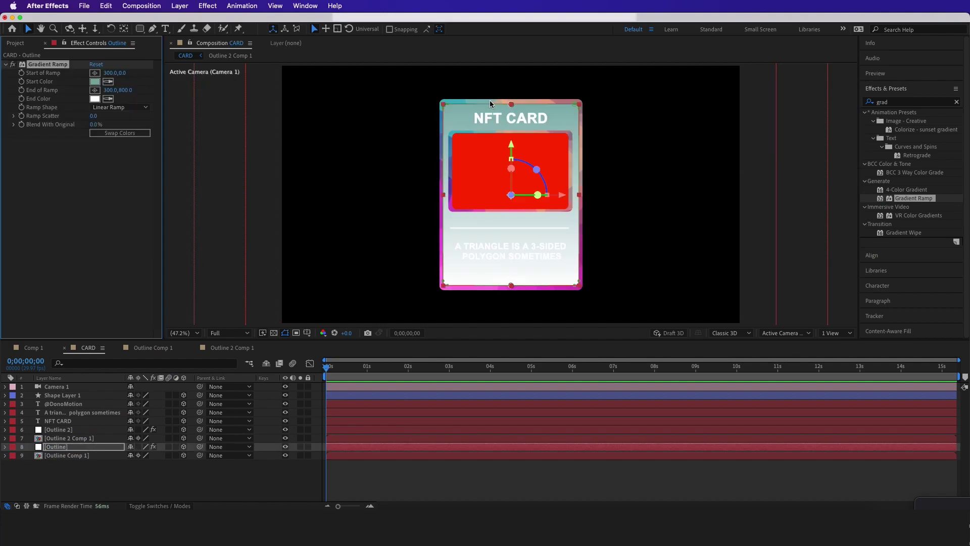
{"action": "left_click", "coordinate": [502, 288]}
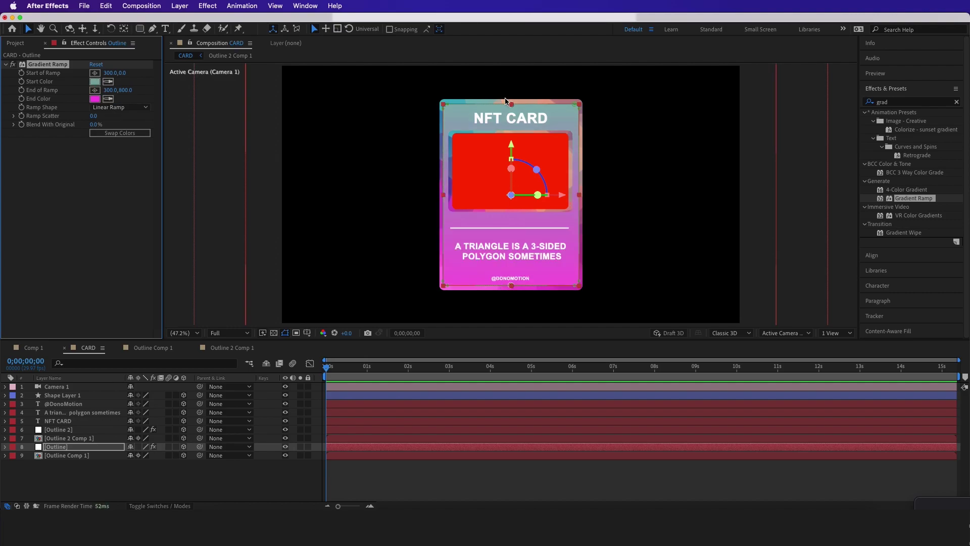
{"action": "left_click_drag", "start_coordinate": [505, 99], "coordinate": [511, 92]}
{"action": "left_click_drag", "start_coordinate": [515, 286], "coordinate": [511, 296]}
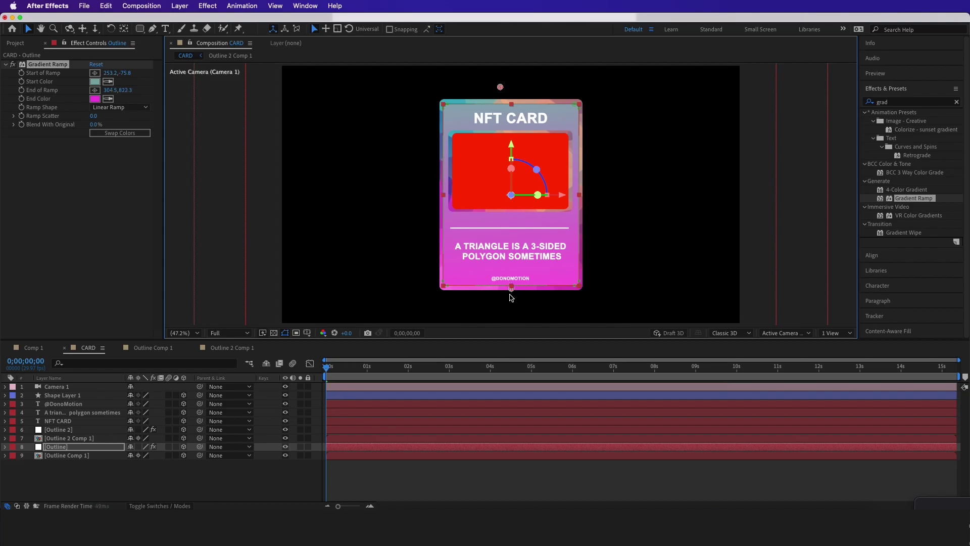
- Orbit the camera to check the gradient card's depth, and undo the orbit
{"action": "key", "text": "c"}
{"action": "left_click_drag", "start_coordinate": [446, 251], "coordinate": [487, 211]}
{"action": "key", "text": "super+z"}
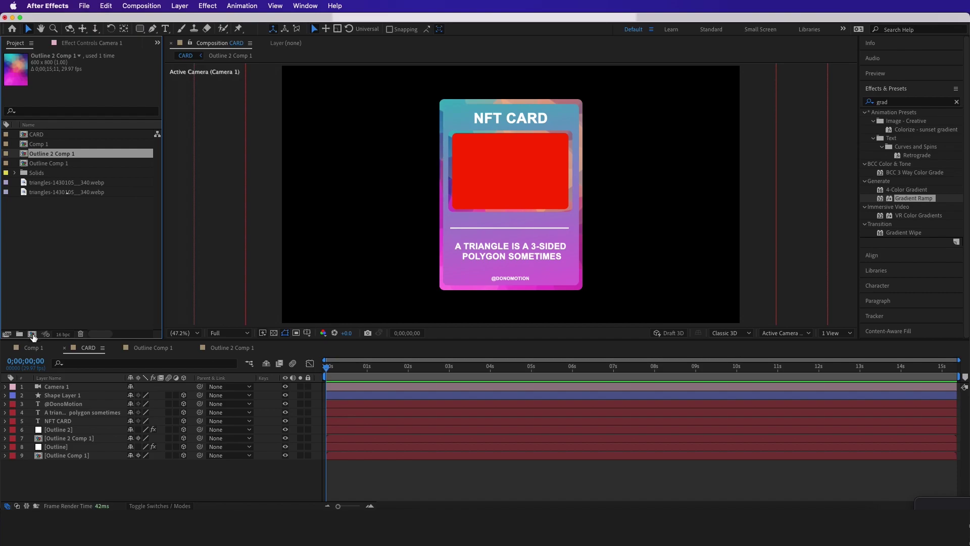
- Create a 1920 x 1080 composition named Screen at 29.97 fps and show its Title/Action Safe guides
{"action": "left_click", "coordinate": [32, 334]}
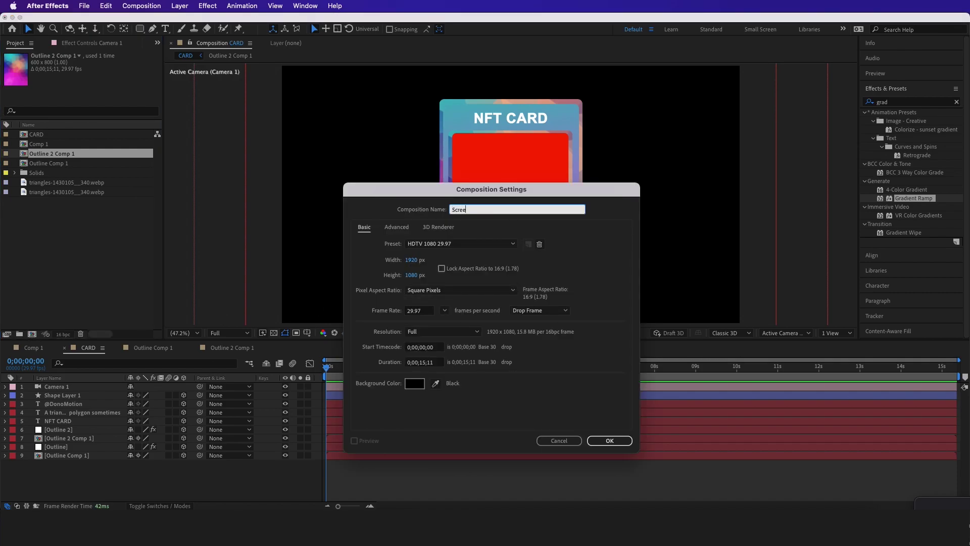
{"action": "key", "text": "Return"}
{"action": "left_click", "coordinate": [306, 332]}
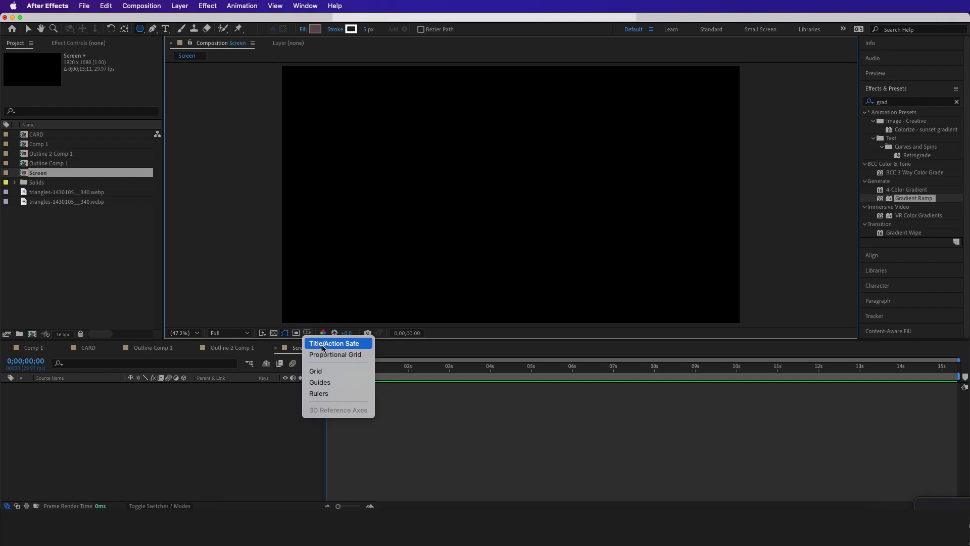
{"action": "left_click", "coordinate": [320, 345]}
- Draw an upright triangle outward from the centre of the Screen composition with the Polygon tool, reducing it to three sides
{"action": "left_click_drag", "start_coordinate": [140, 29], "coordinate": [192, 67]}
{"action": "mouse_move", "coordinate": [511, 193]}
{"action": "left_mouse_down"}
{"action": "mouse_move", "coordinate": [523, 217]}
{"action": "mouse_move", "coordinate": [524, 143]}
{"action": "mouse_move", "coordinate": [503, 147]}
{"action": "mouse_move", "coordinate": [511, 143]}
{"action": "mouse_move", "coordinate": [512, 154]}
{"action": "left_mouse_up"}
{"action": "key", "text": "Up"}
{"action": "key", "text": "Up"}
{"action": "key", "text": "Up"}
{"action": "key", "text": "Down"}
{"action": "key", "text": "Down"}
{"action": "key", "text": "Down"}
{"action": "key", "text": "Up"}
{"action": "key", "text": "Down"}
- Set the triangle's stroke width to 10 px and deselect the shape layer
{"action": "left_click", "coordinate": [372, 29]}
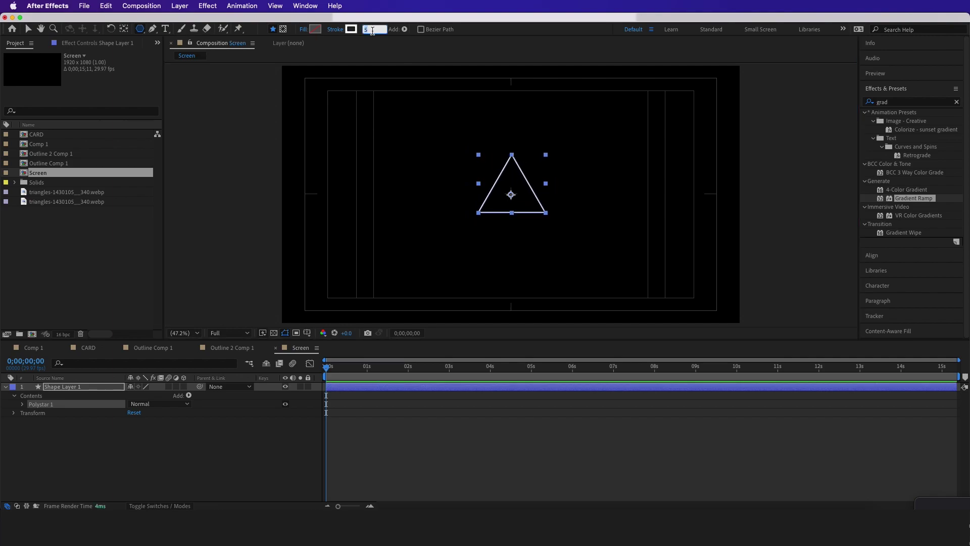
{"action": "type", "text": "10"}
{"action": "left_click", "coordinate": [262, 425]}
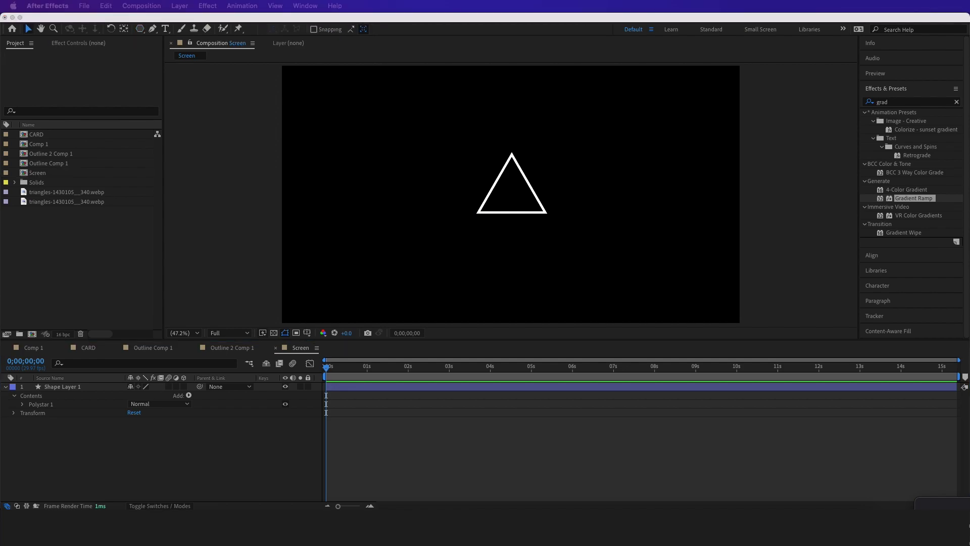
- Add the stars-964022_960_720.webp image to the Screen composition, enlarge it slightly, and place it beneath the triangle shape layer
{"action": "mouse_move", "coordinate": [134, 157]}
{"action": "left_mouse_down"}
{"action": "mouse_move", "coordinate": [415, 217]}
{"action": "mouse_move", "coordinate": [465, 200]}
{"action": "left_mouse_up"}
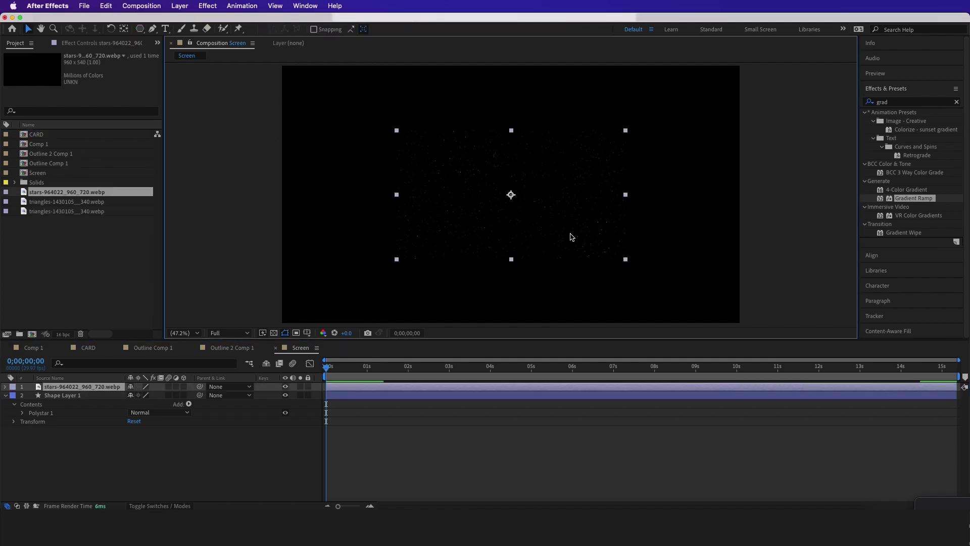
{"action": "left_click_drag", "start_coordinate": [625, 196], "coordinate": [647, 201]}
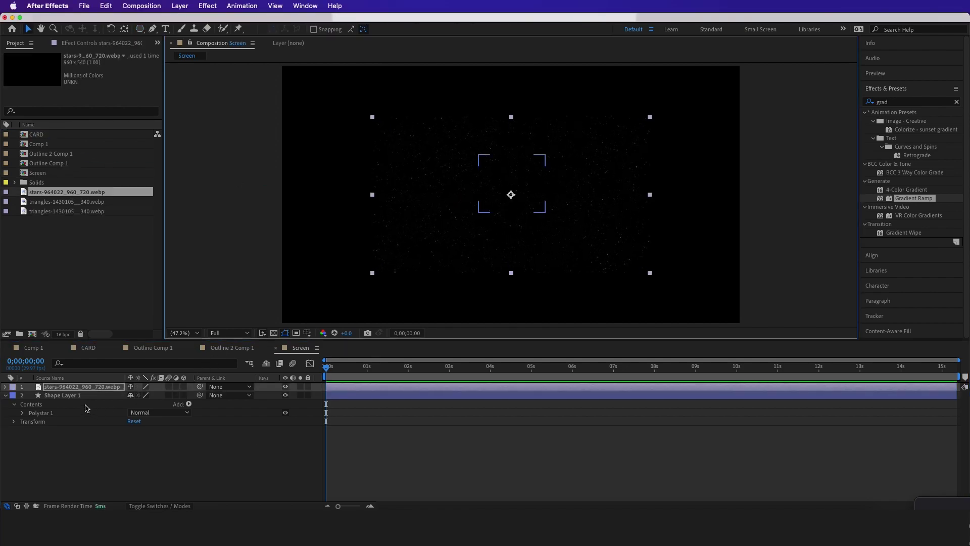
{"action": "left_click_drag", "start_coordinate": [80, 386], "coordinate": [119, 432]}
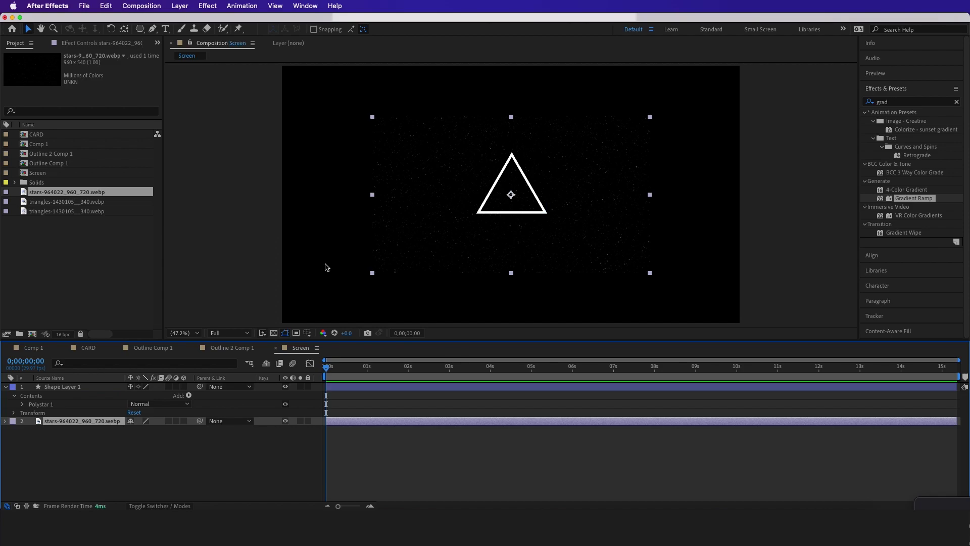
- Make the stars layer 3D, push it back in Z using four views, and scale it up to fill the camera view
{"action": "left_click", "coordinate": [183, 421]}
{"action": "left_click", "coordinate": [836, 333]}
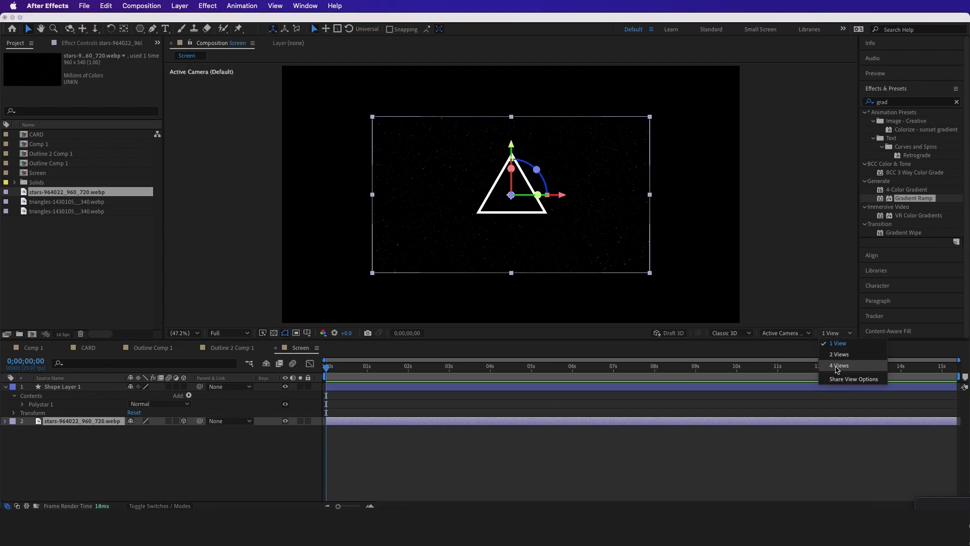
{"action": "left_click", "coordinate": [839, 365]}
{"action": "left_click_drag", "start_coordinate": [306, 263], "coordinate": [387, 274]}
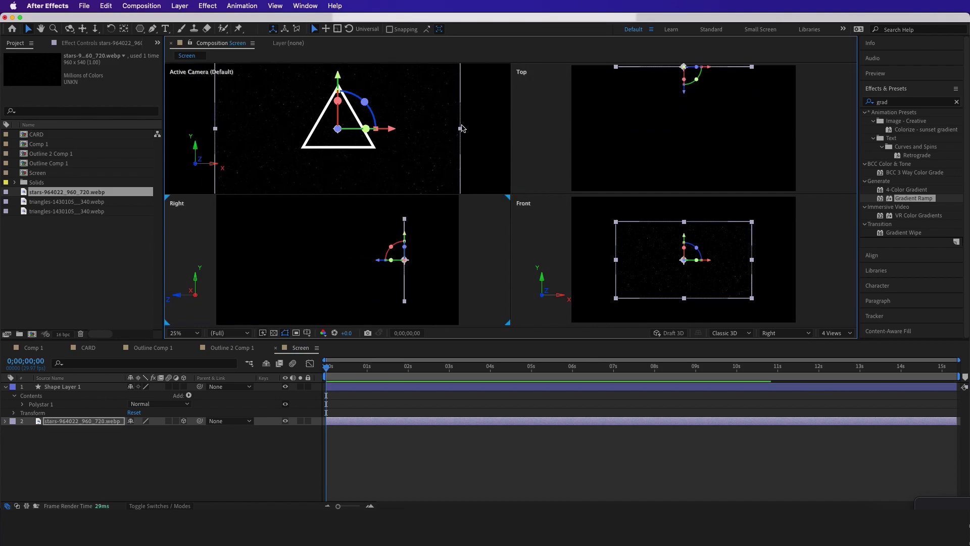
{"action": "left_click_drag", "start_coordinate": [461, 129], "coordinate": [616, 120]}
- Make the triangle shape layer 3D and push it back in Z partway towards the stars
{"action": "left_click", "coordinate": [16, 388]}
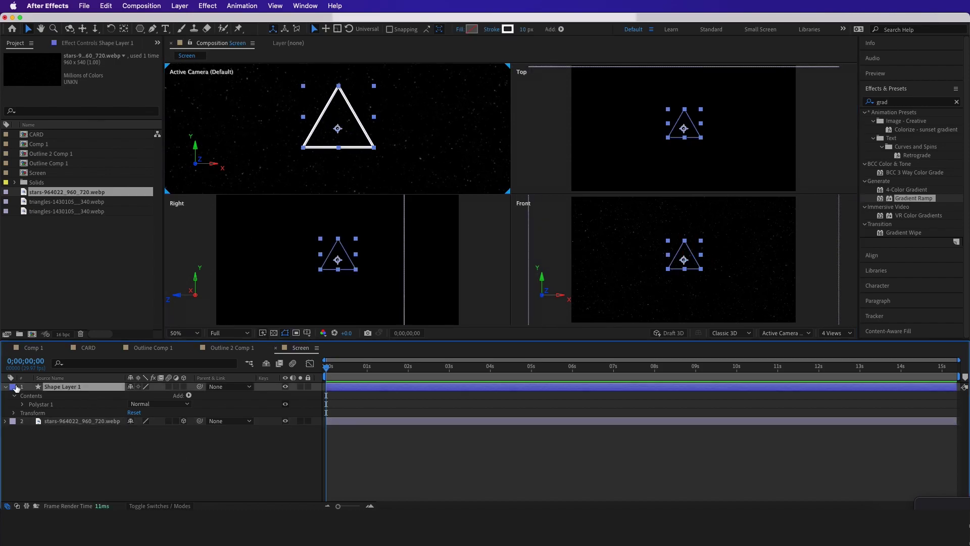
{"action": "left_click", "coordinate": [184, 387]}
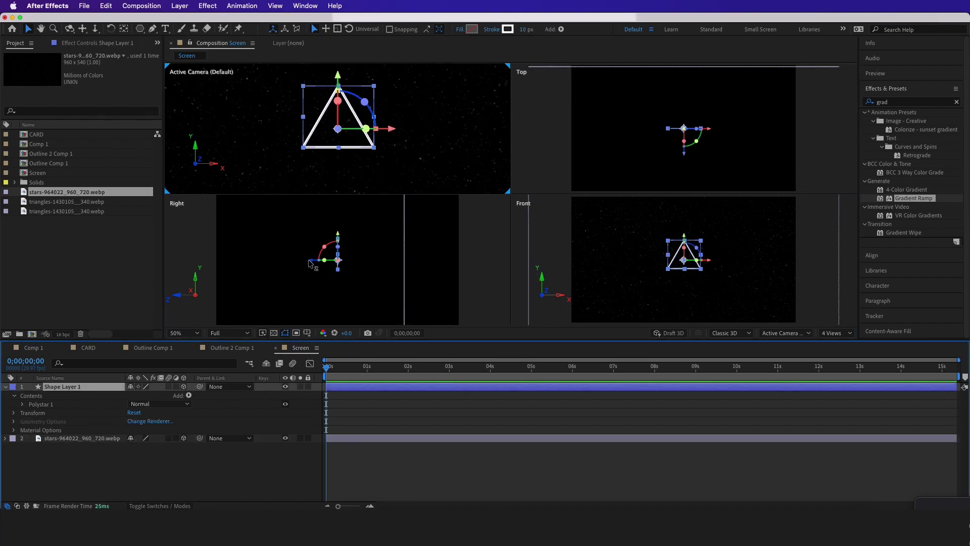
{"action": "left_click_drag", "start_coordinate": [308, 259], "coordinate": [341, 283]}
{"action": "left_click", "coordinate": [185, 457]}
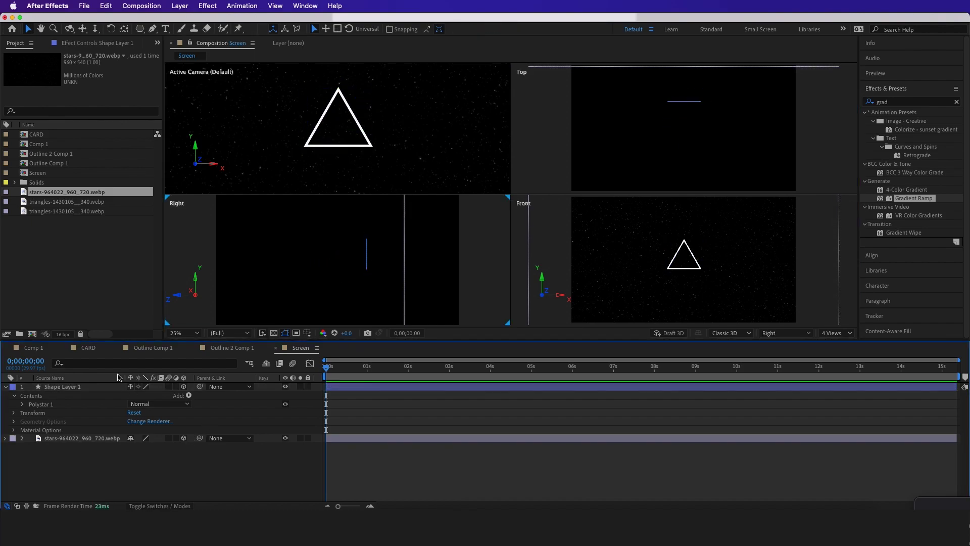
- Return to the CARD composition and place the Screen composition over the card's red window
{"action": "left_click", "coordinate": [97, 349]}
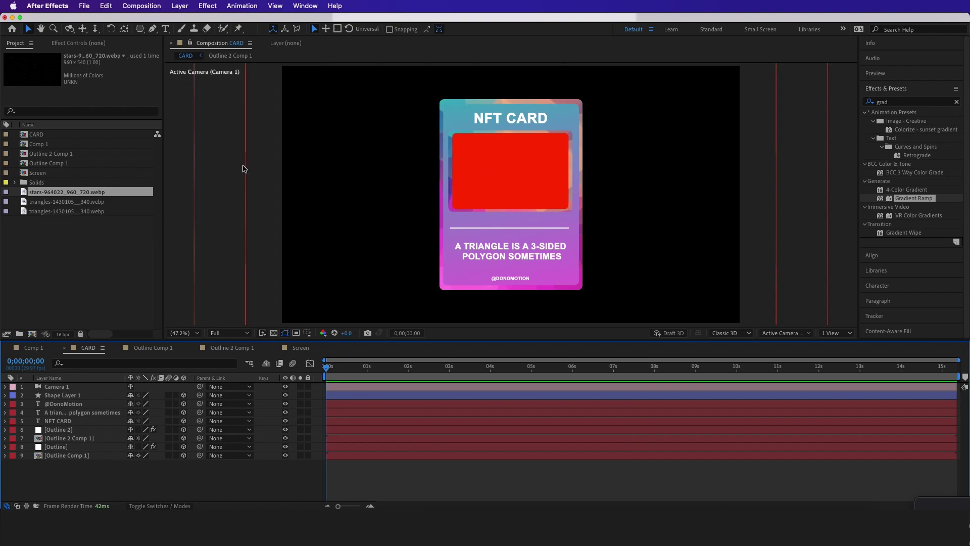
{"action": "left_click", "coordinate": [486, 193]}
{"action": "left_click_drag", "start_coordinate": [37, 173], "coordinate": [556, 179]}
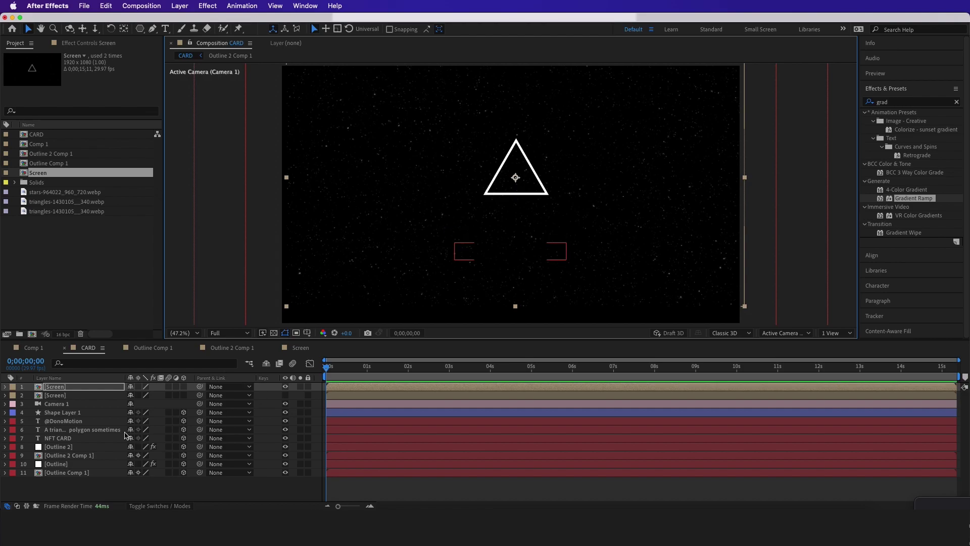
- Solo the Outline 2 layer briefly to identify the card's window shape
{"action": "left_click", "coordinate": [54, 448]}
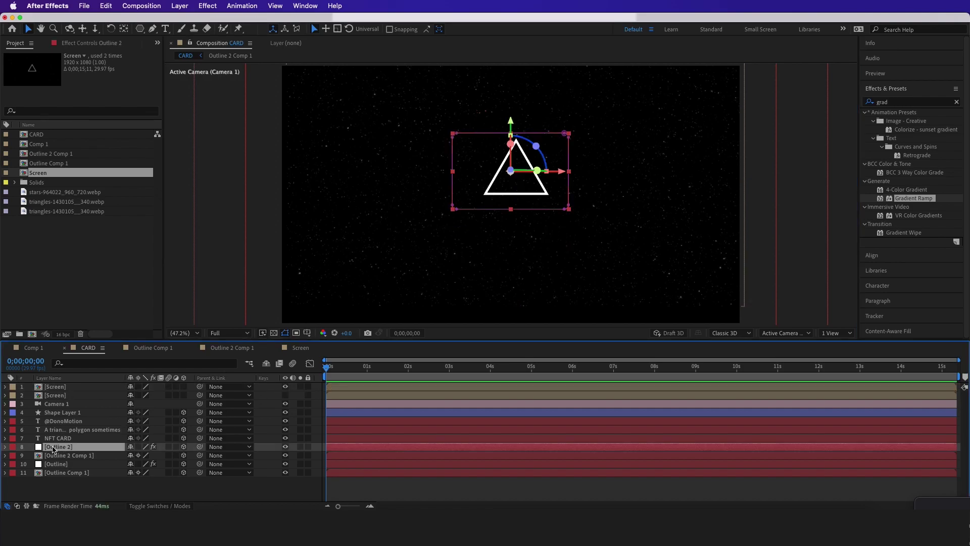
{"action": "left_click", "coordinate": [300, 448]}
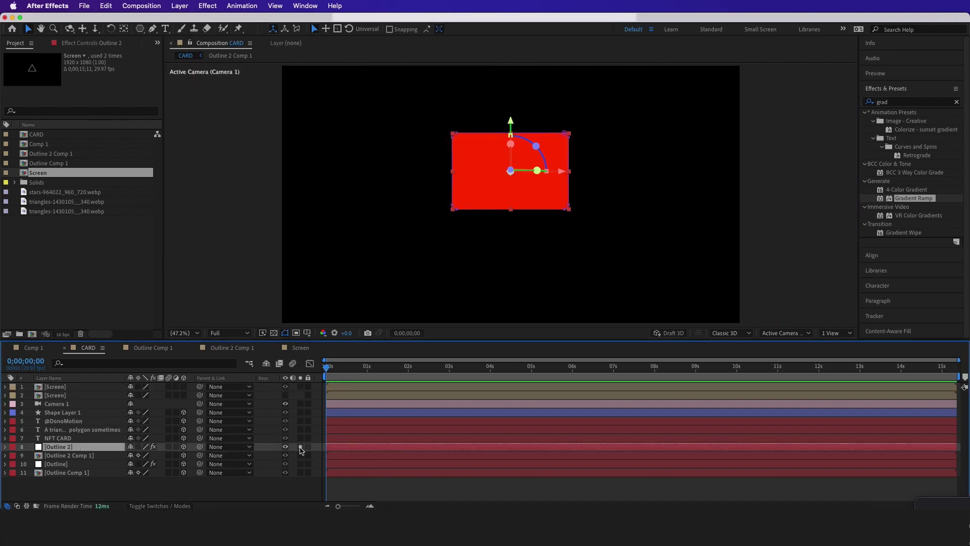
{"action": "left_click", "coordinate": [300, 448]}
- Move the visible Screen layer directly beneath Outline 2 in the layer stack and display the track matte options
{"action": "left_click", "coordinate": [68, 388]}
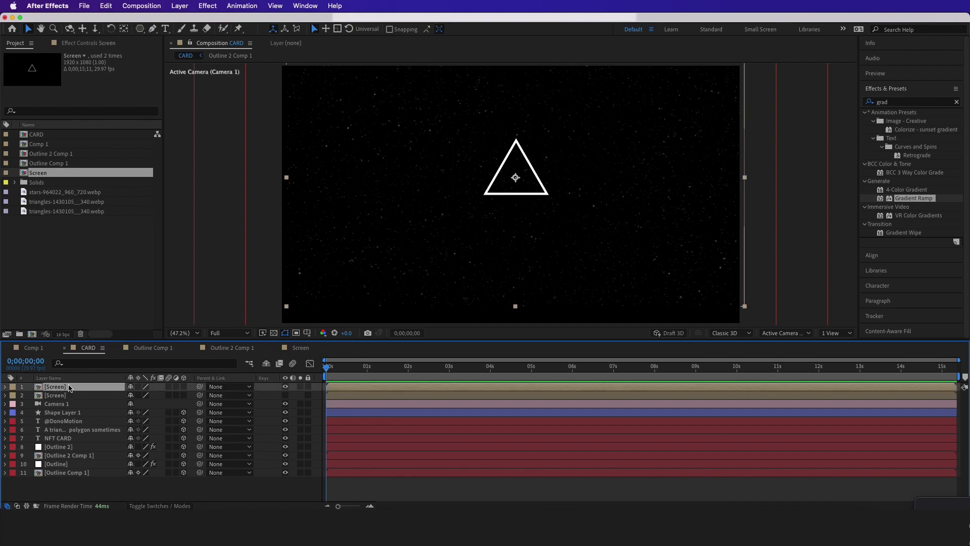
{"action": "left_click", "coordinate": [70, 378]}
{"action": "left_click_drag", "start_coordinate": [58, 388], "coordinate": [63, 444]}
{"action": "left_click", "coordinate": [56, 447]}
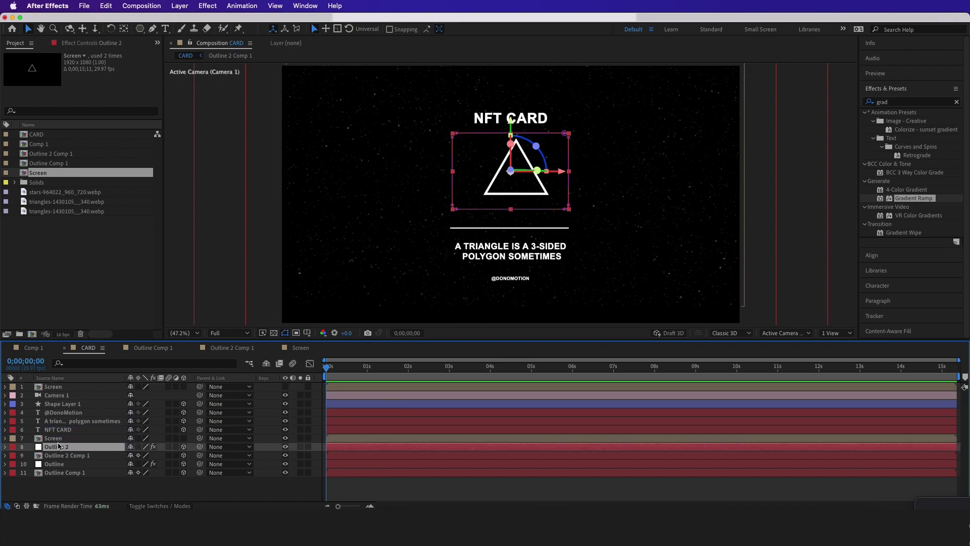
{"action": "left_click", "coordinate": [147, 506]}
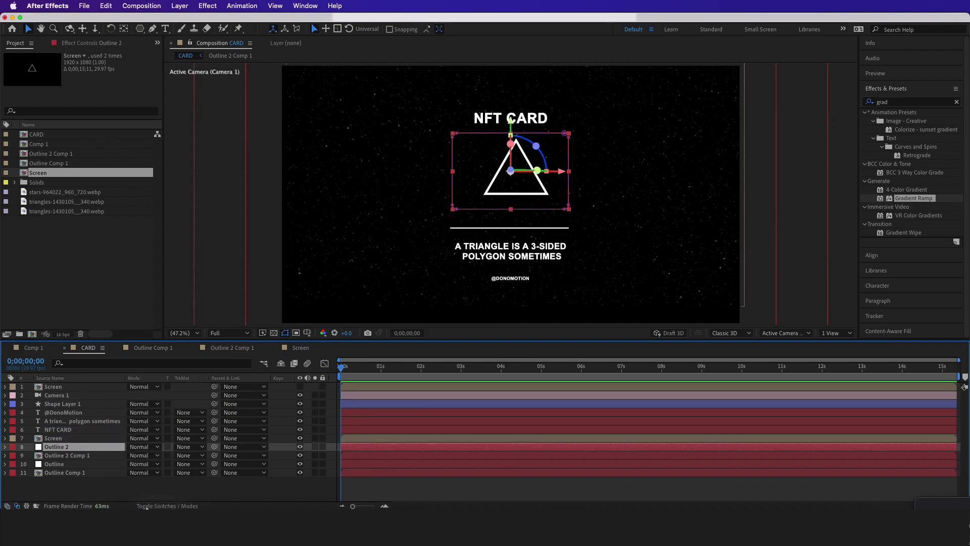
{"action": "left_click", "coordinate": [61, 439]}
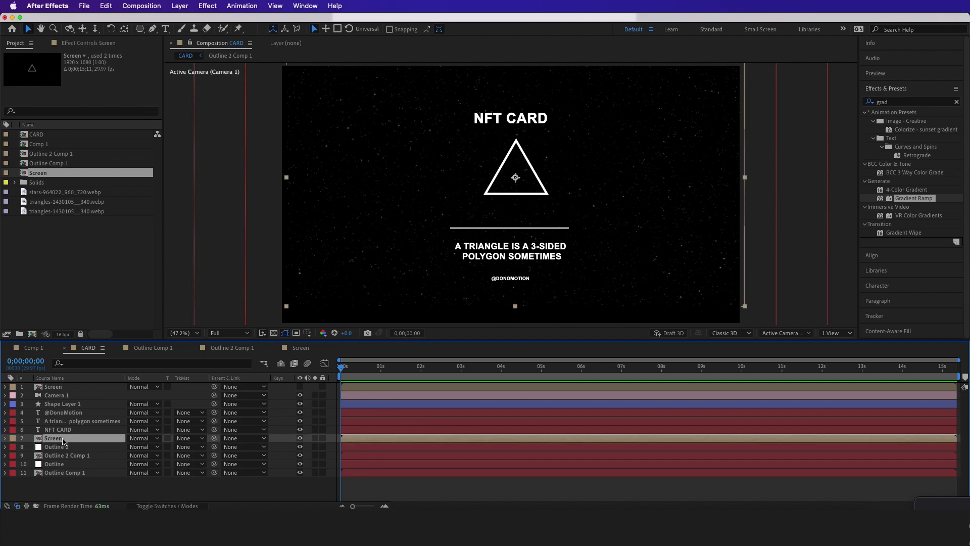
{"action": "left_click_drag", "start_coordinate": [69, 442], "coordinate": [64, 451]}
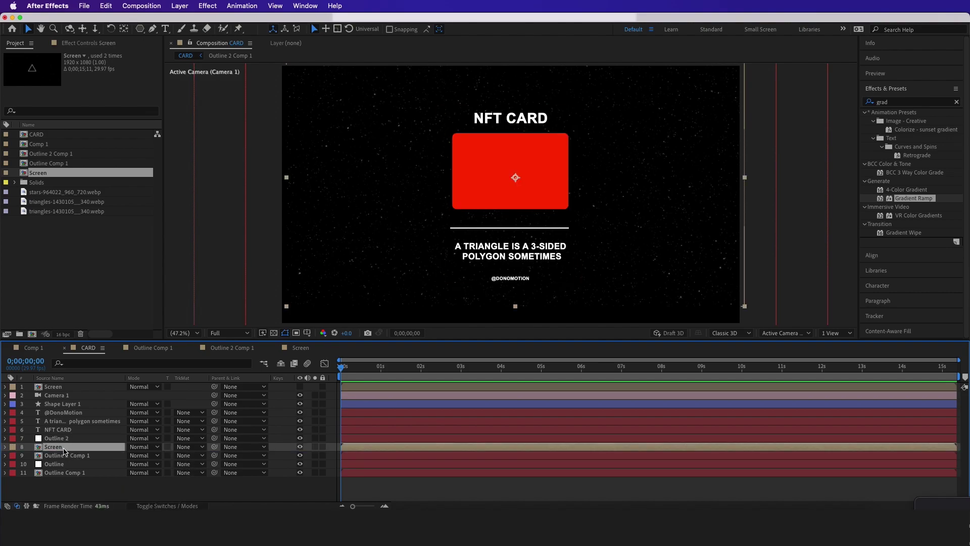
- Try the inverted alpha matte on the Screen layer, and settle on Alpha Matte "Outline 2"
{"action": "left_click", "coordinate": [185, 447]}
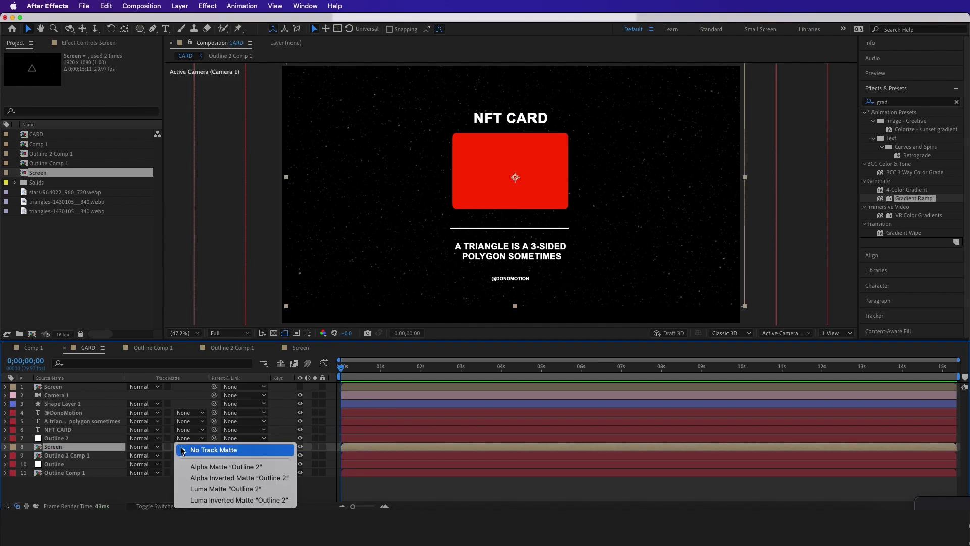
{"action": "left_click", "coordinate": [204, 479]}
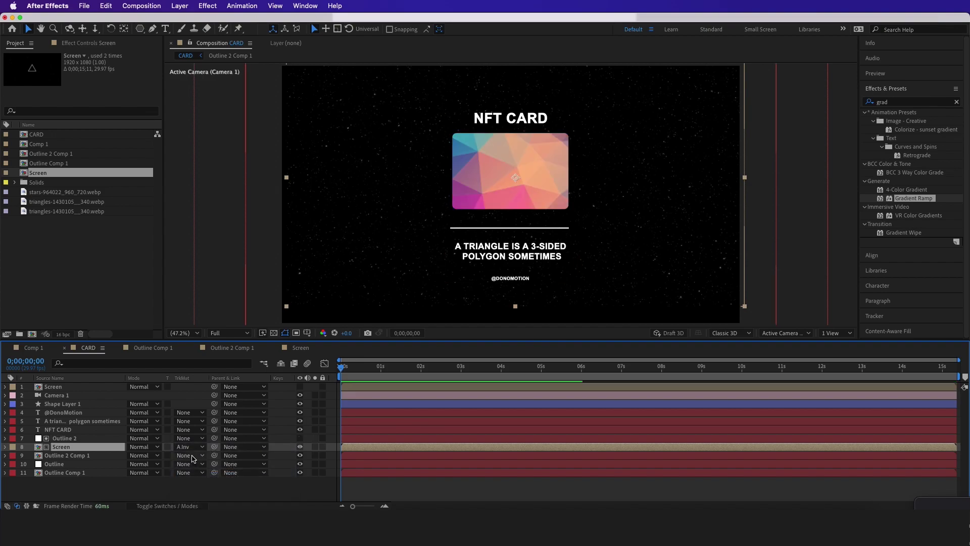
{"action": "left_click", "coordinate": [198, 447]}
{"action": "left_click", "coordinate": [199, 466]}
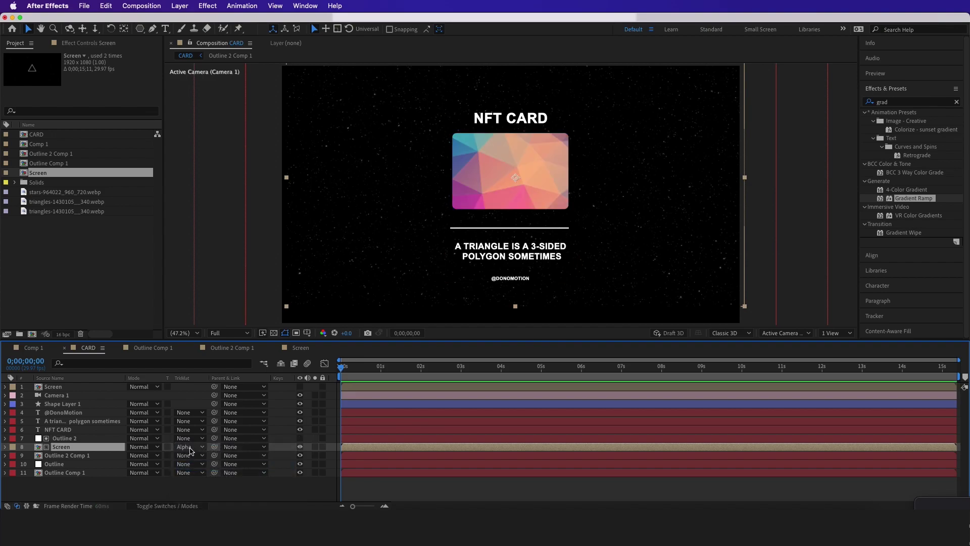
{"action": "left_click", "coordinate": [75, 440]}
{"action": "left_click", "coordinate": [78, 449]}
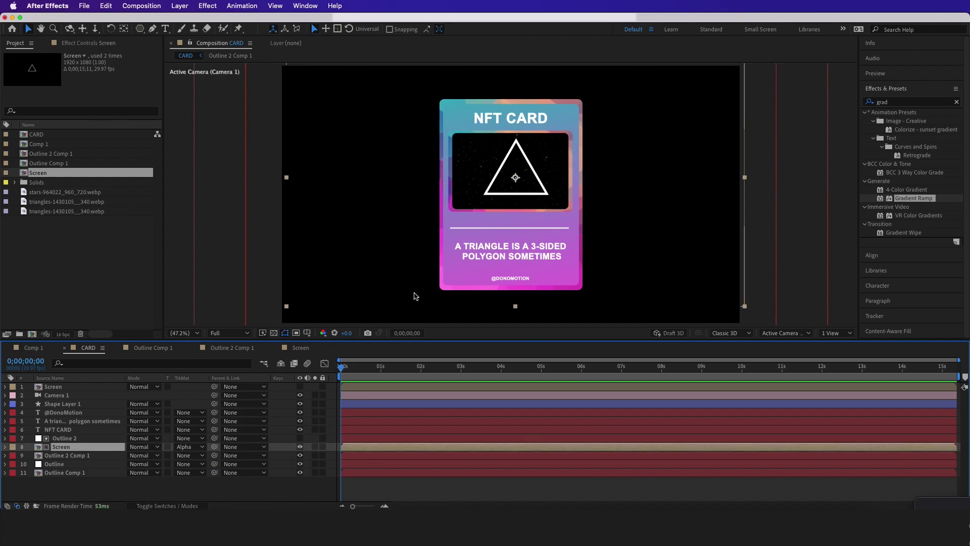
- Scale the Screen layer down slightly and centre its triangle within the card's window
{"action": "left_click_drag", "start_coordinate": [516, 195], "coordinate": [553, 190]}
{"action": "left_click_drag", "start_coordinate": [738, 181], "coordinate": [716, 179]}
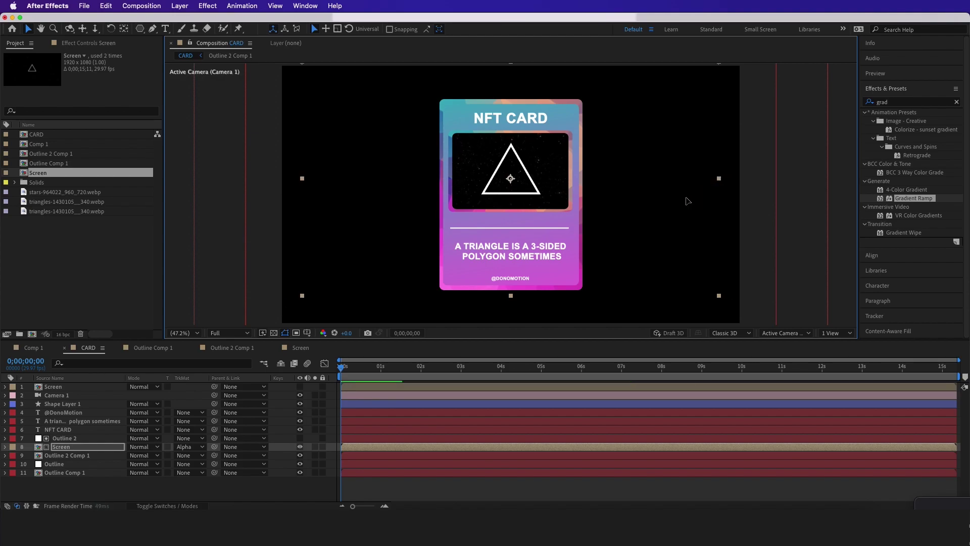
- Orbit Camera 1 around the card to check how the Screen layer sits in 3D, and undo the camera move
{"action": "left_click", "coordinate": [67, 397]}
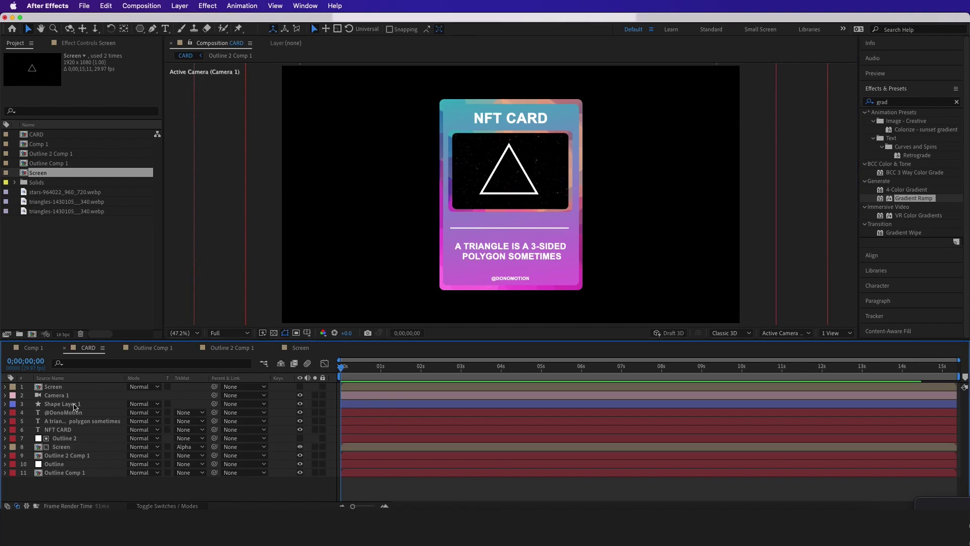
{"action": "left_click", "coordinate": [70, 29]}
{"action": "left_click_drag", "start_coordinate": [500, 197], "coordinate": [445, 198]}
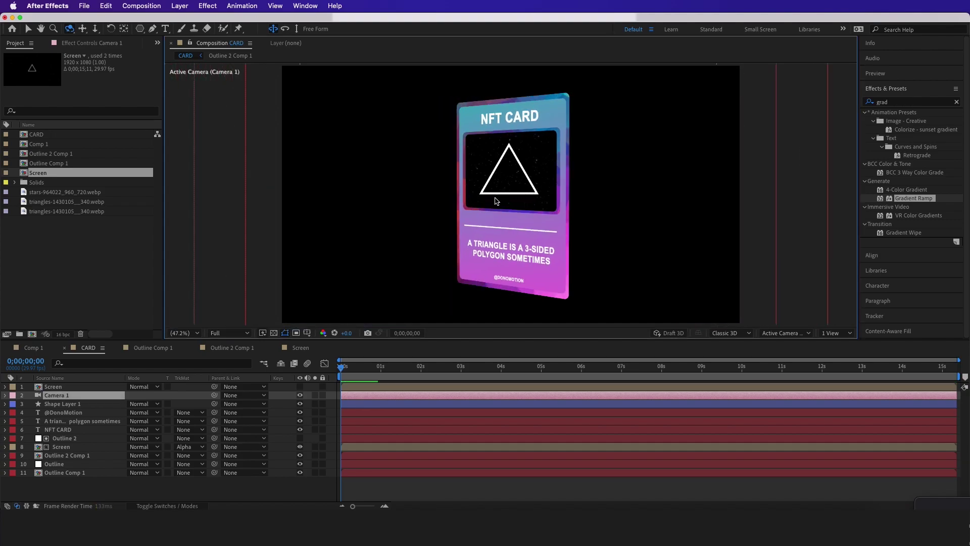
{"action": "key", "text": "super+z"}
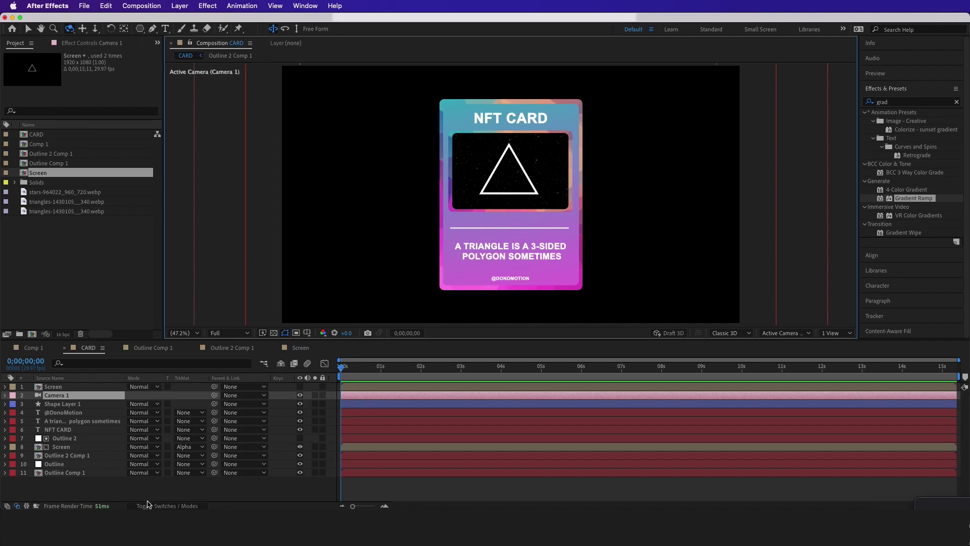
- Enable Collapse Transformations on the matted Screen layer and test it with a short camera orbit, undoing the orbit
{"action": "left_click", "coordinate": [148, 504]}
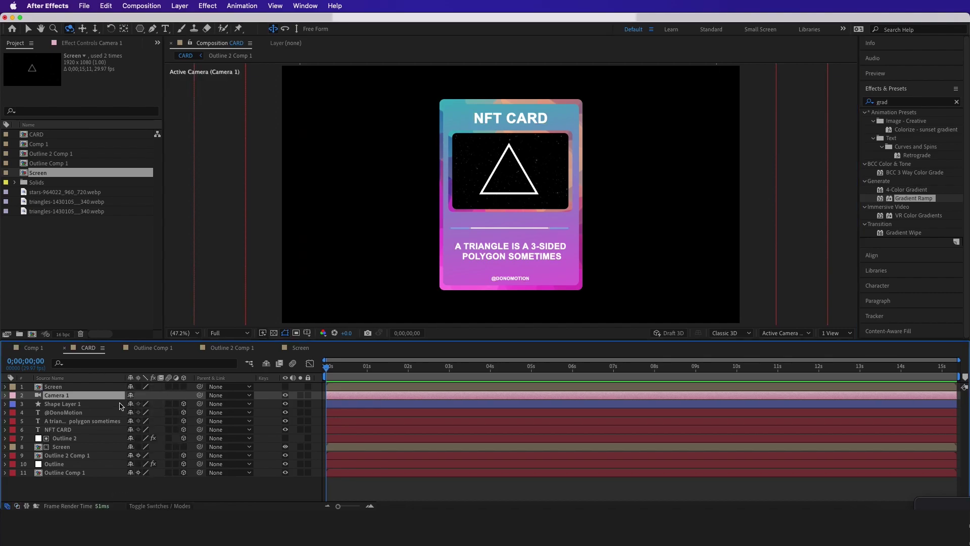
{"action": "left_click", "coordinate": [138, 446]}
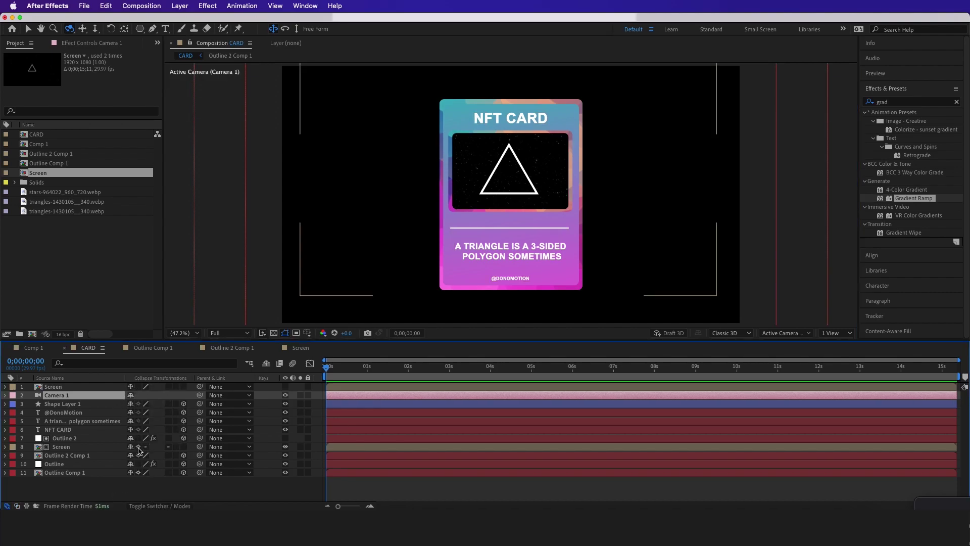
{"action": "left_click_drag", "start_coordinate": [500, 186], "coordinate": [480, 186]}
{"action": "key", "text": "super+z"}
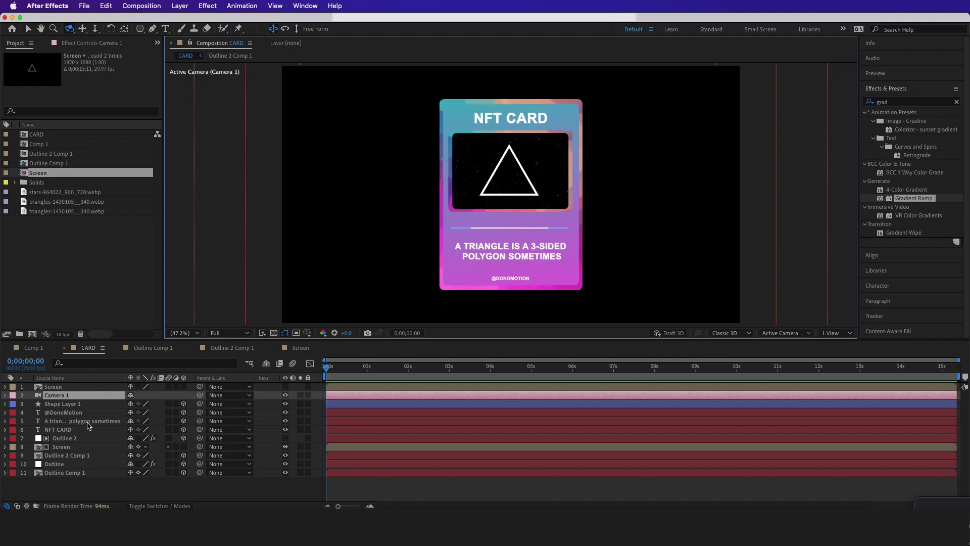
- Open the Screen composition with its triangle shape layer selected and show it in a single view
{"action": "double_click", "coordinate": [76, 447]}
{"action": "left_click", "coordinate": [81, 387]}
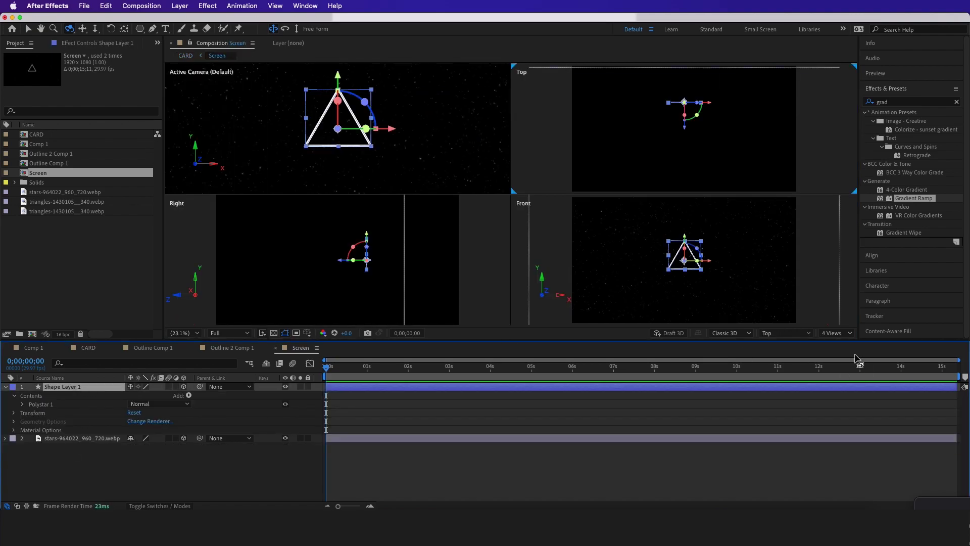
{"action": "left_click", "coordinate": [835, 333]}
{"action": "left_click", "coordinate": [837, 342]}
- Duplicate the triangle shape layer and apply the Stylize Glow effect to the lower copy, Shape Layer 1
{"action": "left_click_drag", "start_coordinate": [898, 102], "coordinate": [837, 98]}
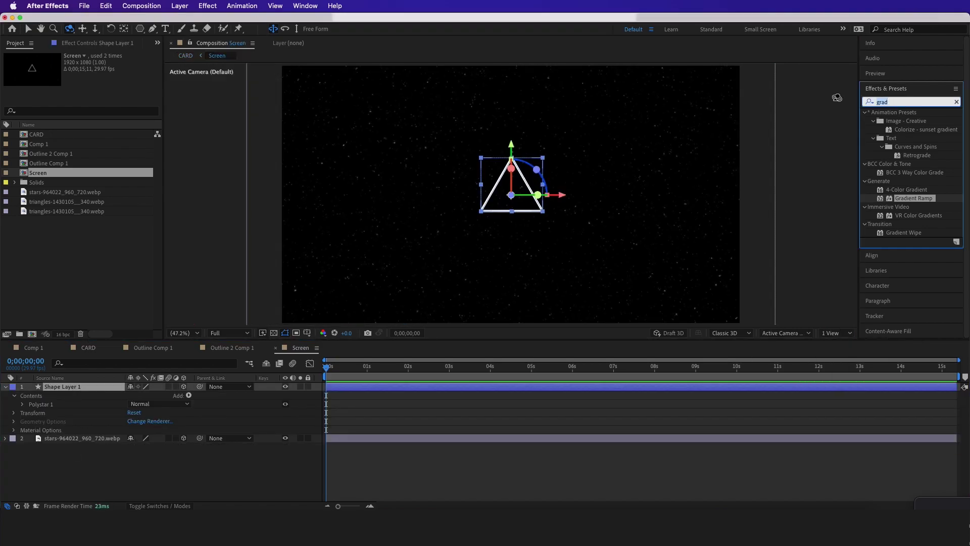
{"action": "type", "text": "glow"}
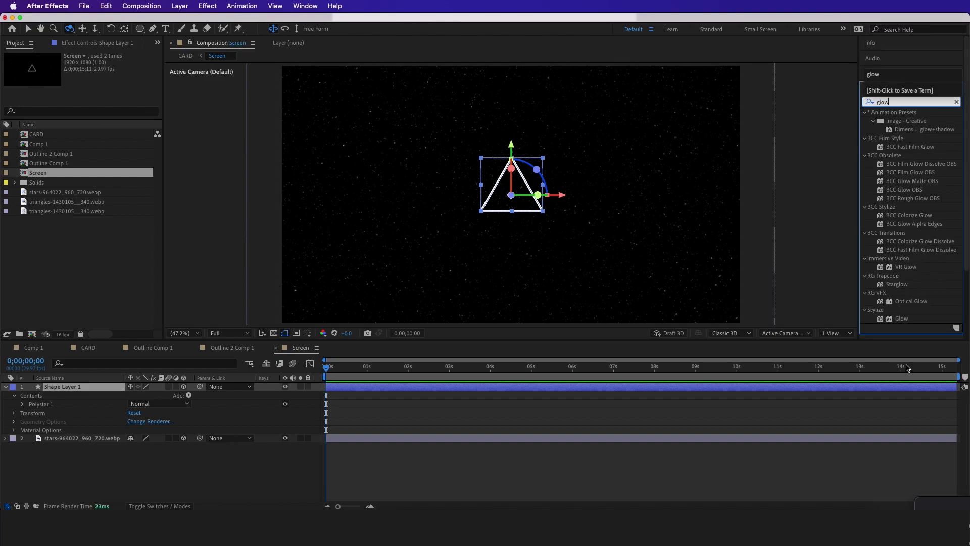
{"action": "left_click_drag", "start_coordinate": [901, 318], "coordinate": [298, 373]}
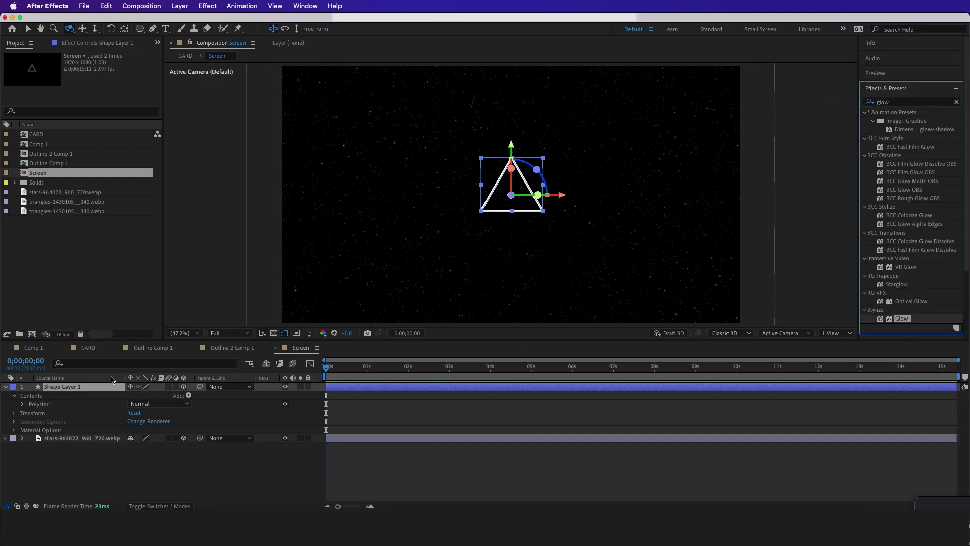
{"action": "key", "text": "super+d"}
{"action": "left_click", "coordinate": [99, 395]}
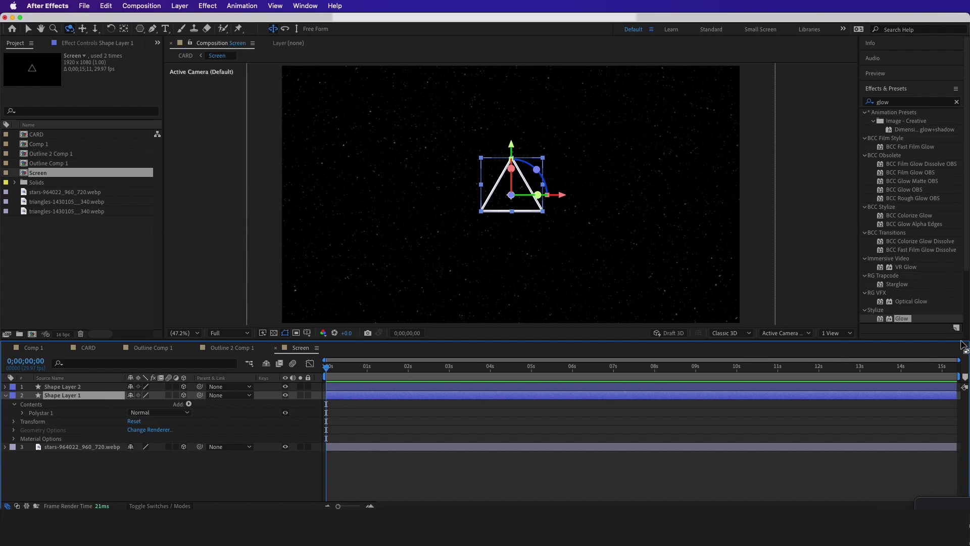
{"action": "left_click_drag", "start_coordinate": [901, 318], "coordinate": [96, 396]}
- Set the Glow Radius on Shape Layer 1 to 44
{"action": "key", "text": "v"}
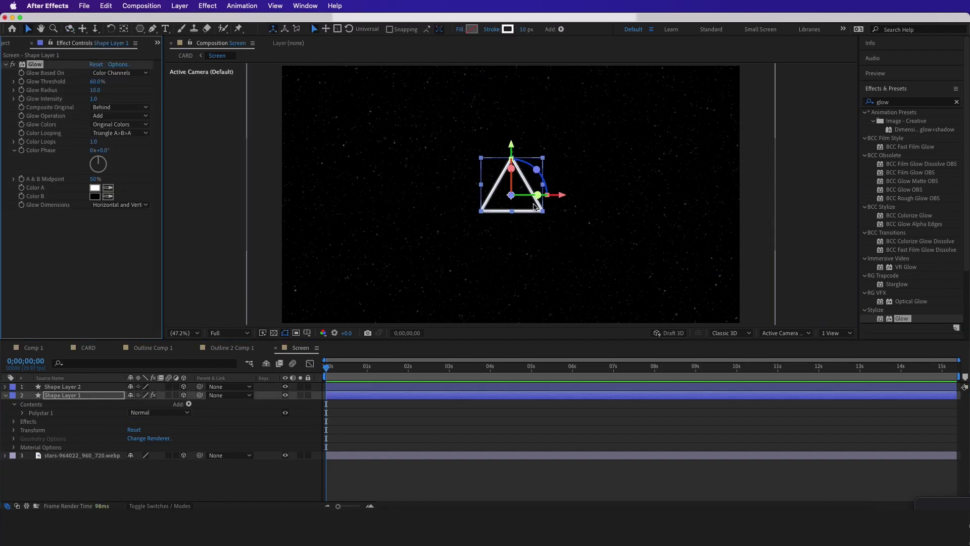
{"action": "scroll", "coordinate": [528, 184], "scroll_direction": "up", "scroll_amount": 1}
{"action": "scroll", "coordinate": [529, 184], "scroll_direction": "up", "scroll_amount": 2}
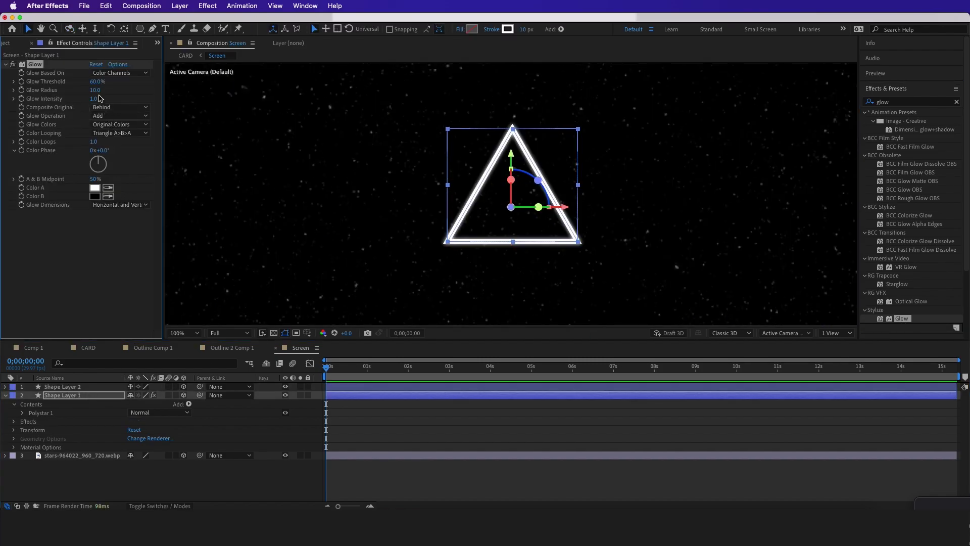
{"action": "left_click_drag", "start_coordinate": [97, 90], "coordinate": [109, 88]}
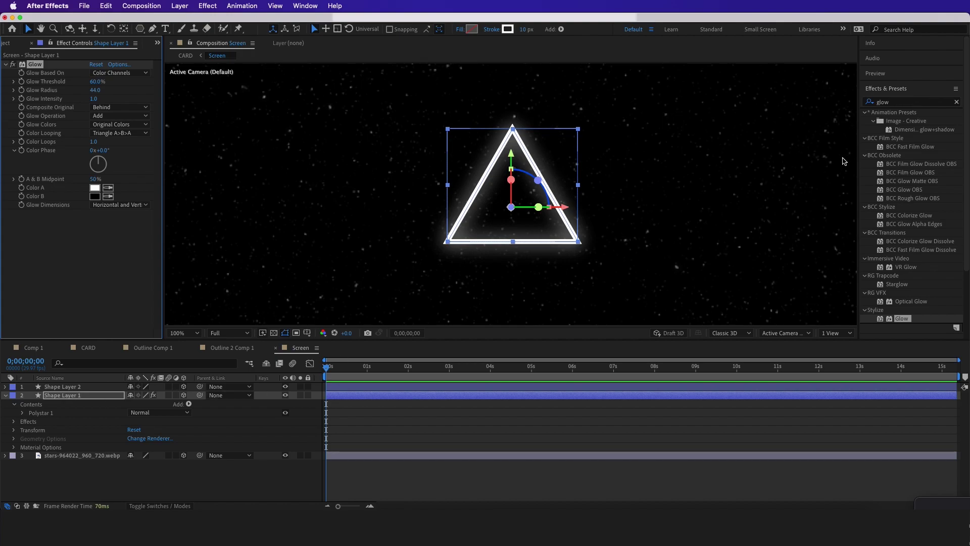
- Apply the Generate Fill effect to Shape Layer 1 beneath its Glow and set the fill colour to magenta FF00E6
{"action": "left_click_drag", "start_coordinate": [904, 104], "coordinate": [858, 102]}
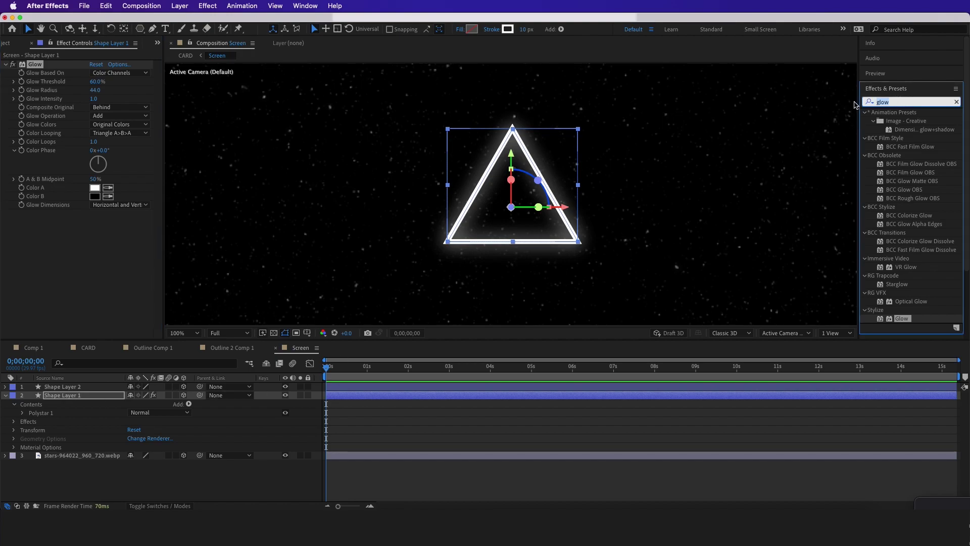
{"action": "type", "text": "fill"}
{"action": "left_click_drag", "start_coordinate": [899, 165], "coordinate": [76, 395]}
{"action": "left_click", "coordinate": [95, 240]}
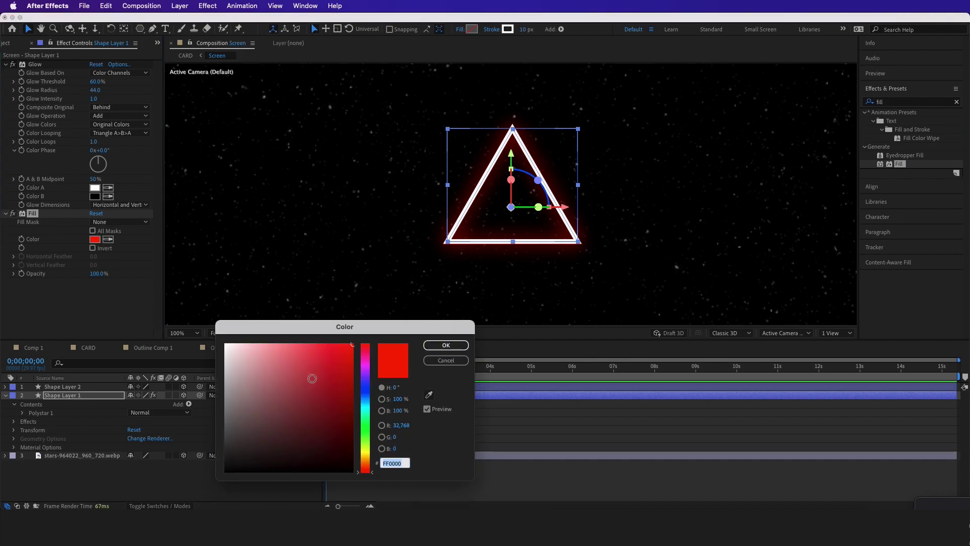
{"action": "left_click_drag", "start_coordinate": [367, 370], "coordinate": [367, 363]}
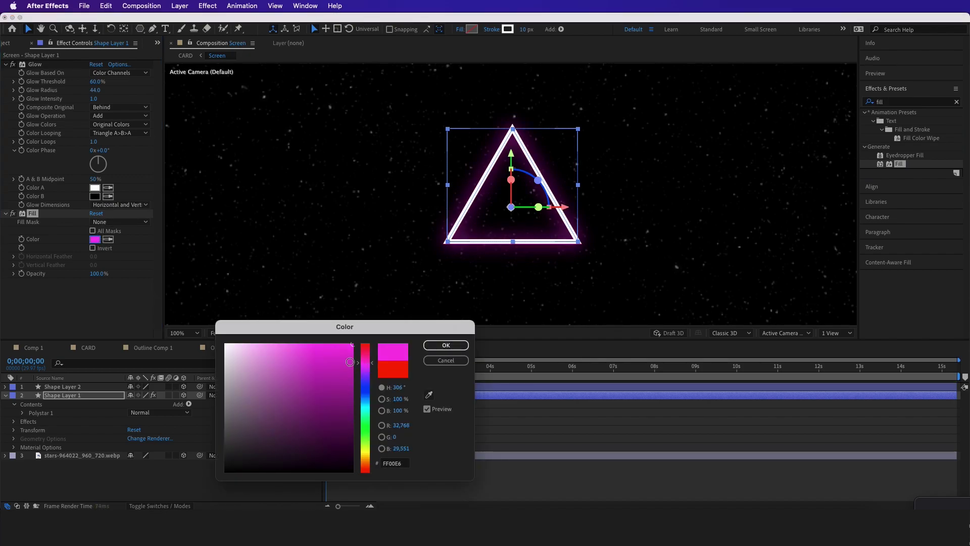
{"action": "left_click", "coordinate": [445, 345]}
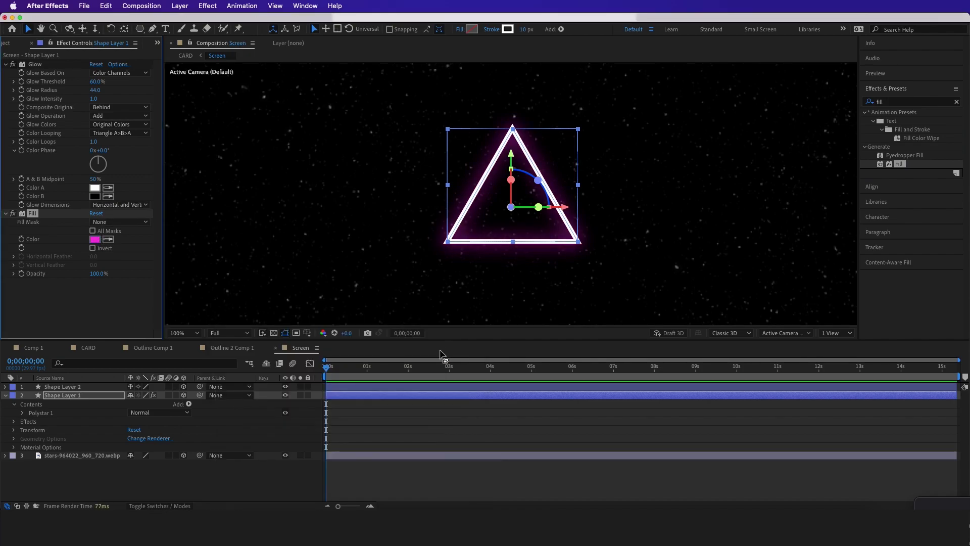
- Return to the CARD composition and add an adjustment layer at the top of the layer stack
{"action": "left_click", "coordinate": [277, 487]}
{"action": "left_click", "coordinate": [93, 350]}
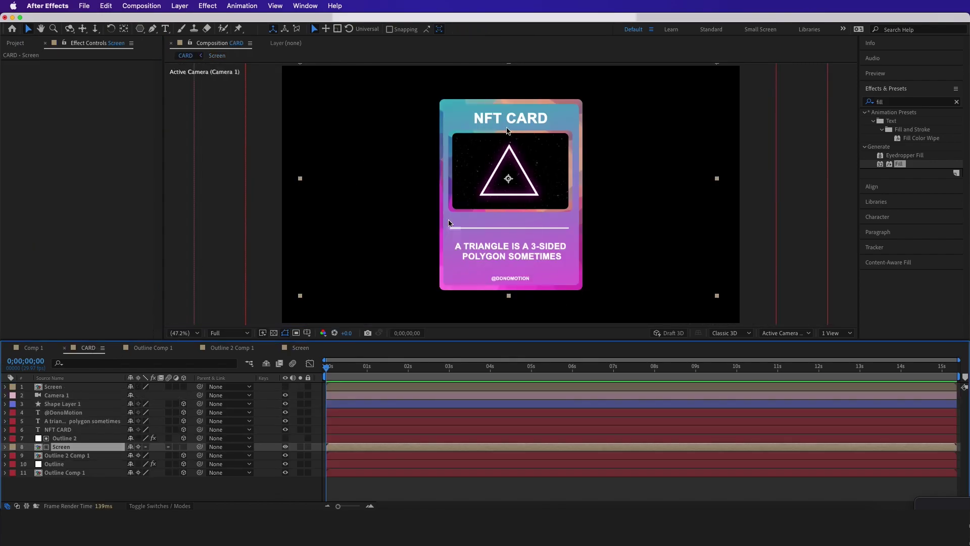
{"action": "right_click", "coordinate": [119, 486]}
{"action": "mouse_move", "coordinate": [188, 379]}
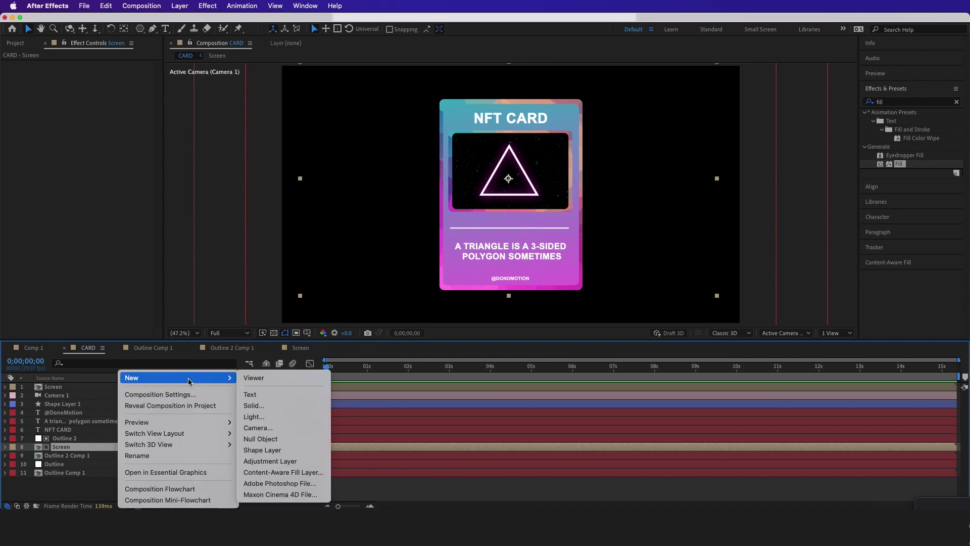
{"action": "left_click", "coordinate": [266, 461]}
{"action": "left_click_drag", "start_coordinate": [64, 447], "coordinate": [63, 386]}
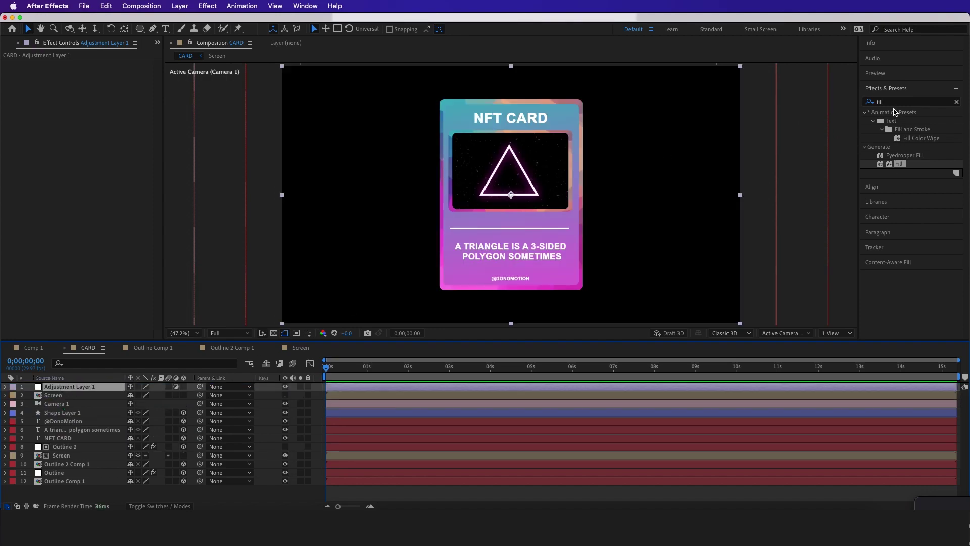
- Apply the Stylize Glow effect to Adjustment Layer 1 and increase its Glow Radius
{"action": "left_click_drag", "start_coordinate": [890, 103], "coordinate": [855, 101]}
{"action": "type", "text": "glow"}
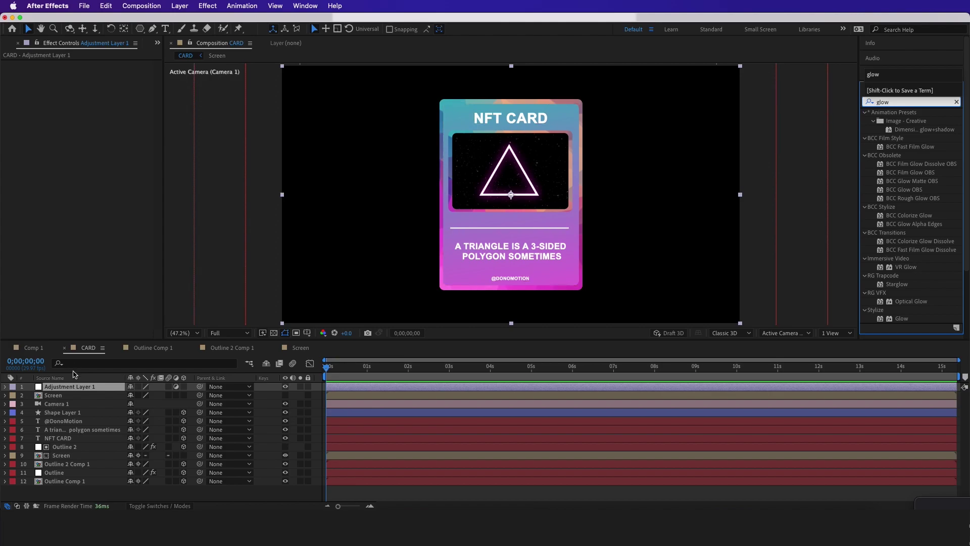
{"action": "left_click", "coordinate": [903, 101]}
{"action": "left_click_drag", "start_coordinate": [904, 319], "coordinate": [65, 391]}
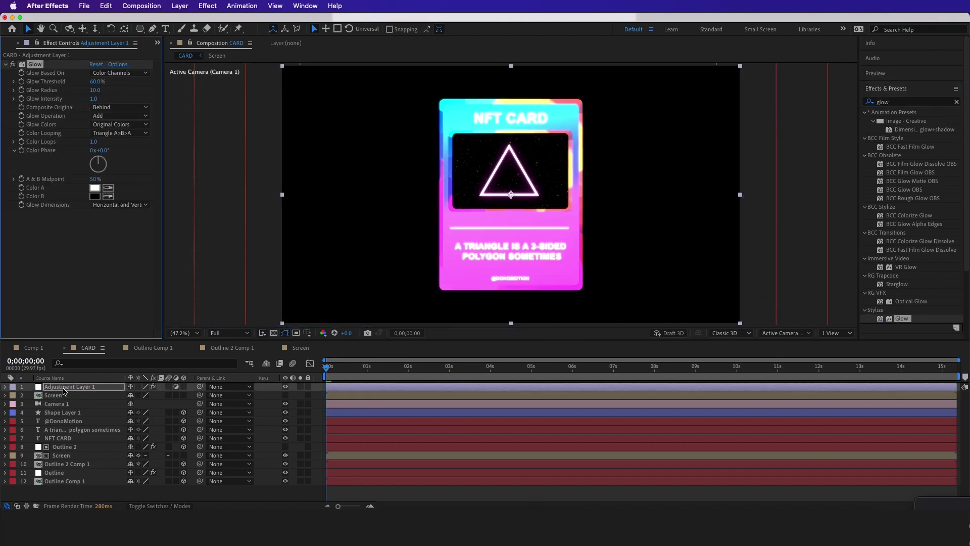
{"action": "left_click_drag", "start_coordinate": [96, 90], "coordinate": [107, 90]}
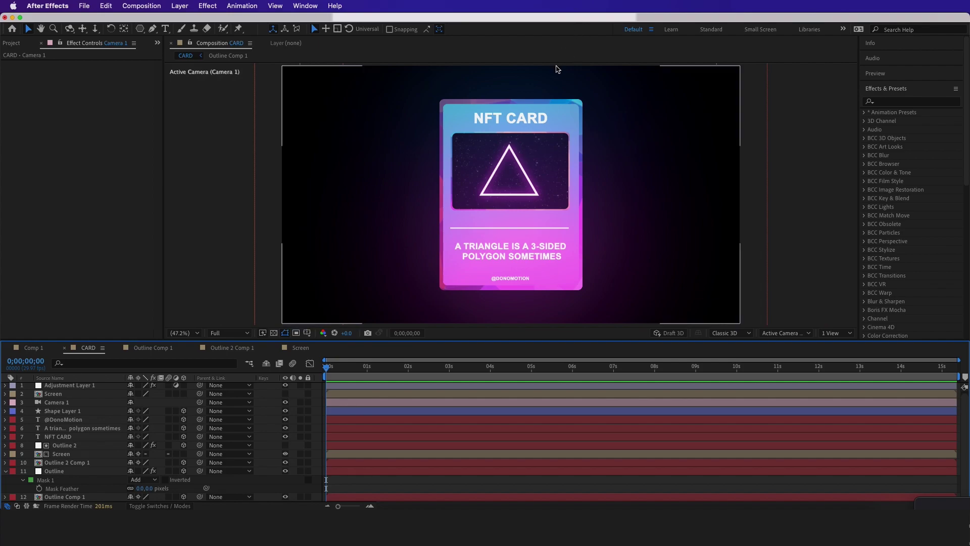
- Activate the Orbit Around Cursor tool and lower the CARD preview resolution to Quarter
{"action": "left_click", "coordinate": [70, 29]}
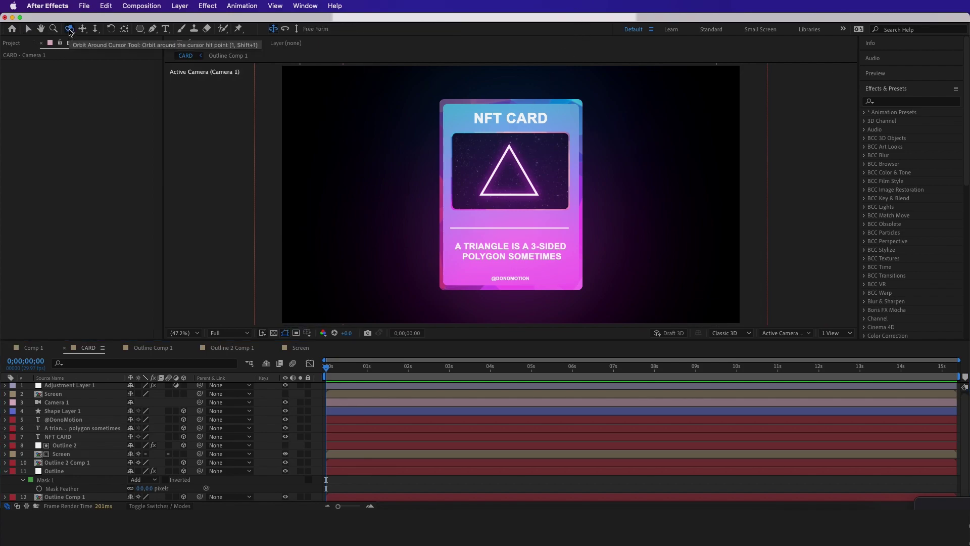
{"action": "left_click", "coordinate": [221, 333]}
{"action": "left_click", "coordinate": [223, 382]}
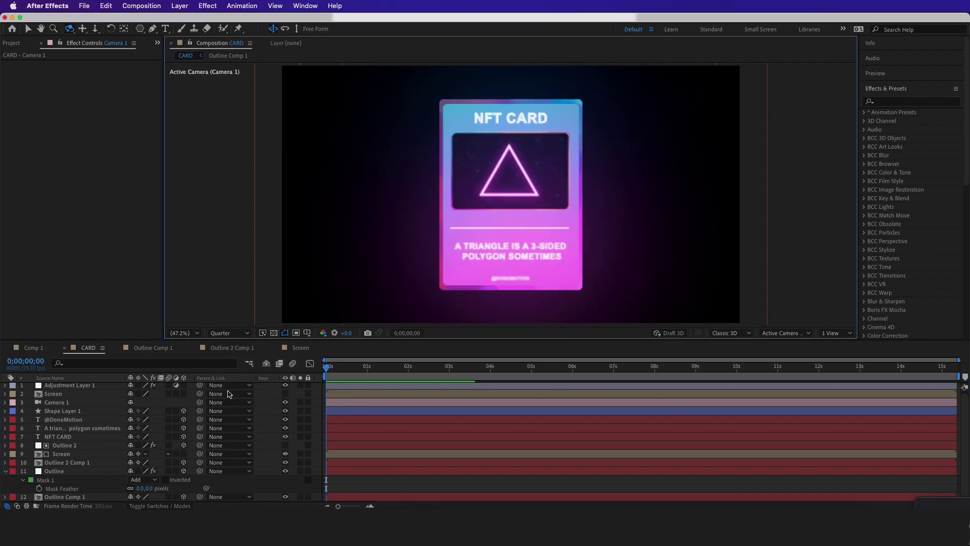
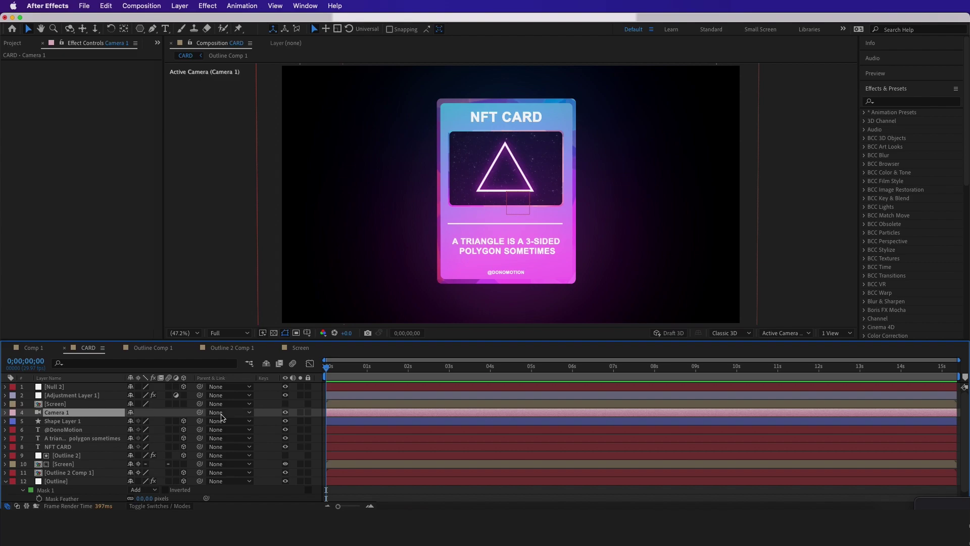
- Parent Camera 1 to Null 2 and enable keyframing for all of Null 2's Transform properties at 0 seconds
{"action": "left_click_drag", "start_coordinate": [200, 412], "coordinate": [66, 386]}
{"action": "left_click", "coordinate": [67, 387]}
{"action": "left_click", "coordinate": [6, 387]}
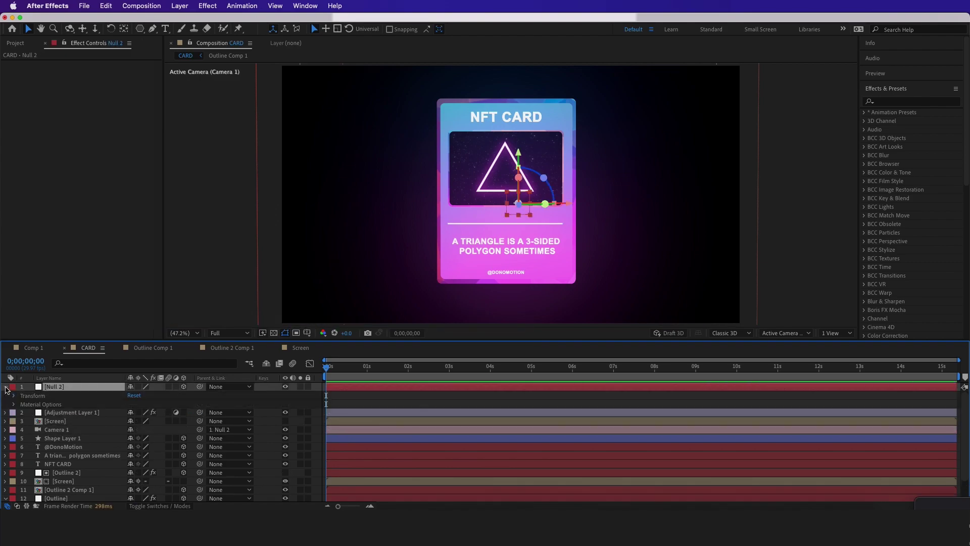
{"action": "left_click", "coordinate": [14, 396]}
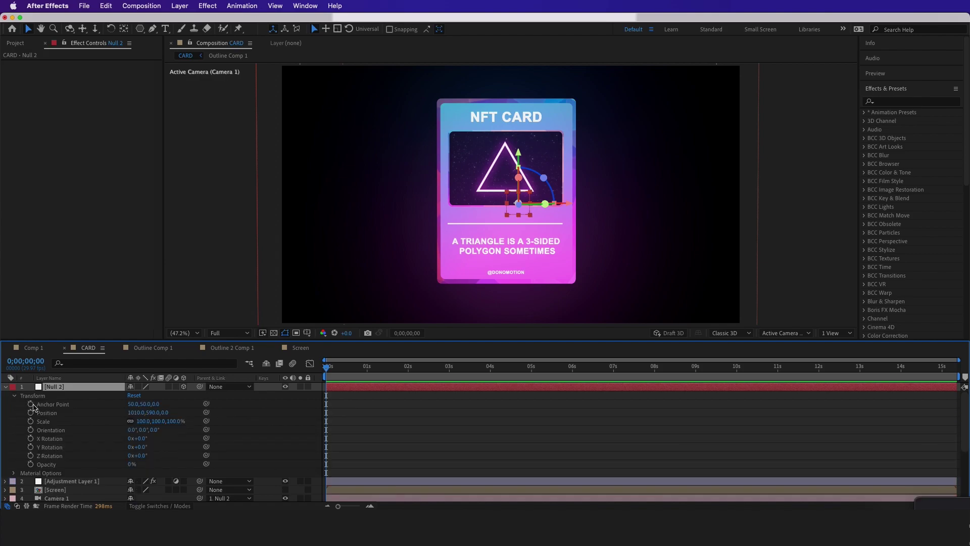
{"action": "left_click_drag", "start_coordinate": [30, 404], "coordinate": [31, 464]}
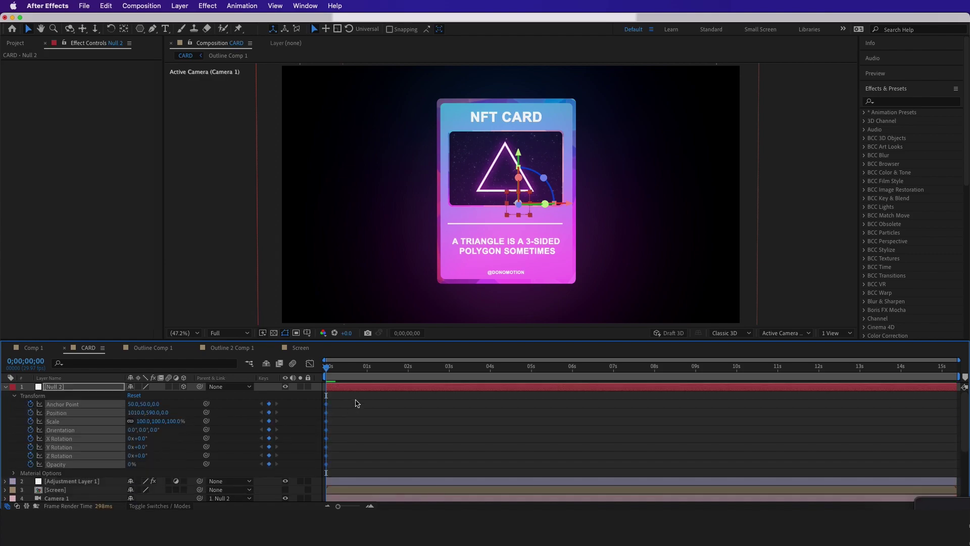
{"action": "left_click", "coordinate": [154, 445]}
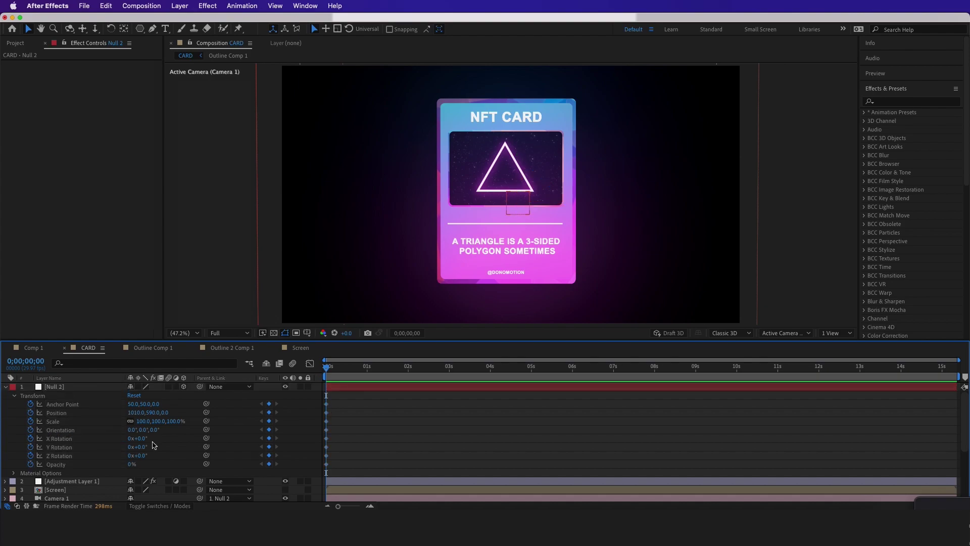
- Set Null 2's Y Rotation to -30° at 0 seconds
{"action": "mouse_move", "coordinate": [142, 447]}
{"action": "left_mouse_down"}
{"action": "mouse_move", "coordinate": [151, 447]}
{"action": "mouse_move", "coordinate": [132, 448]}
{"action": "mouse_move", "coordinate": [149, 449]}
{"action": "mouse_move", "coordinate": [140, 463]}
{"action": "left_mouse_up"}
{"action": "left_click", "coordinate": [139, 446]}
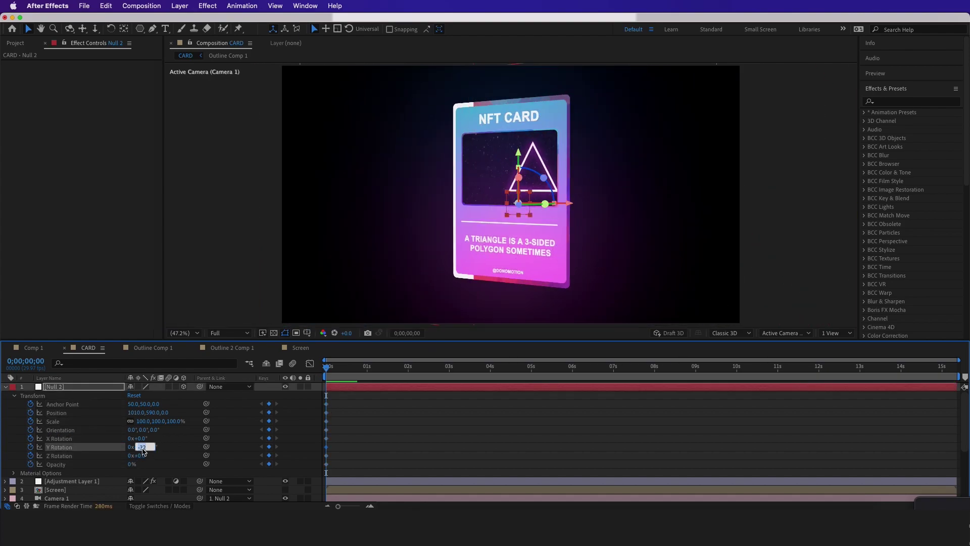
{"action": "type", "text": "-30"}
{"action": "key", "text": "Return"}
{"action": "left_click", "coordinate": [172, 451]}
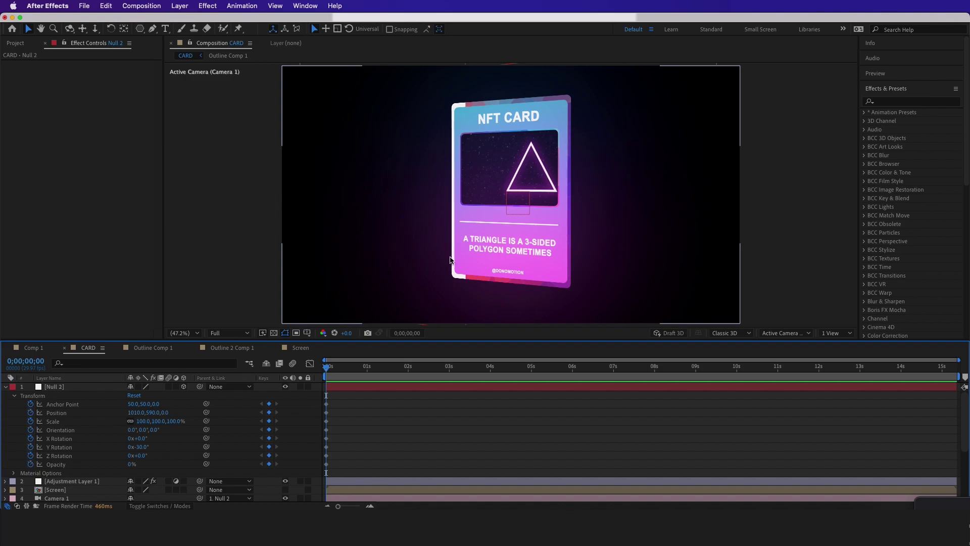
- In Outline Comp 1, extend the triangles image farther left to cover the card border's exposed edge, and return to the CARD composition
{"action": "scroll", "coordinate": [103, 447], "scroll_direction": "down", "scroll_amount": 4}
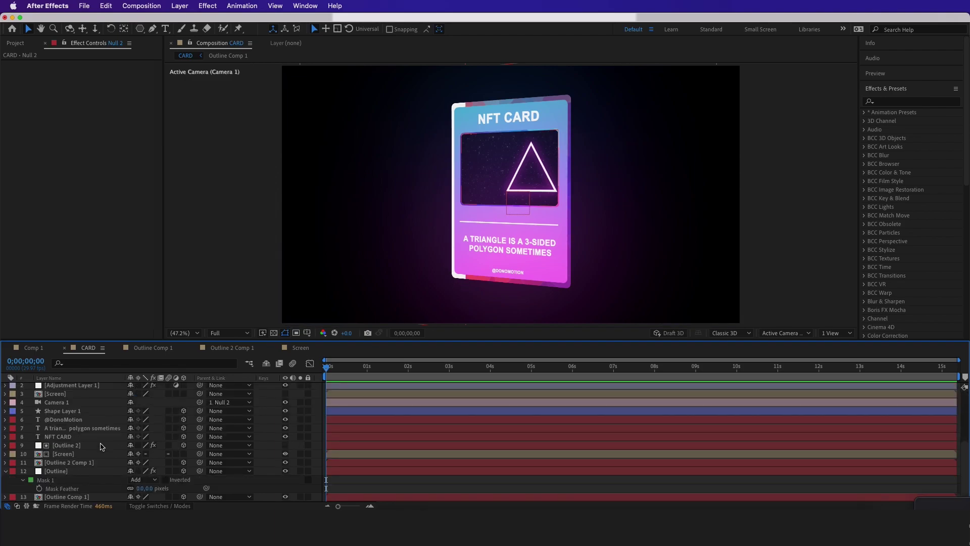
{"action": "double_click", "coordinate": [81, 496]}
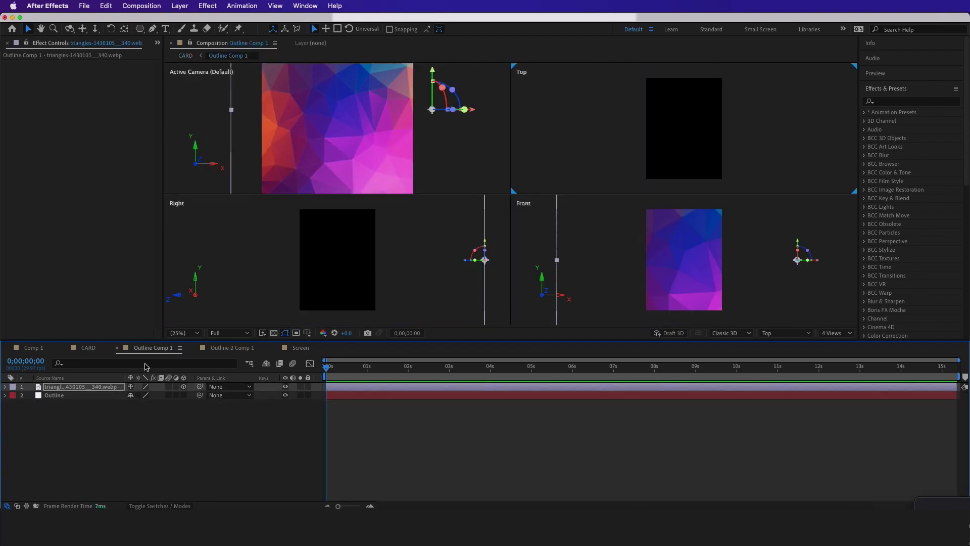
{"action": "left_click_drag", "start_coordinate": [231, 109], "coordinate": [196, 135]}
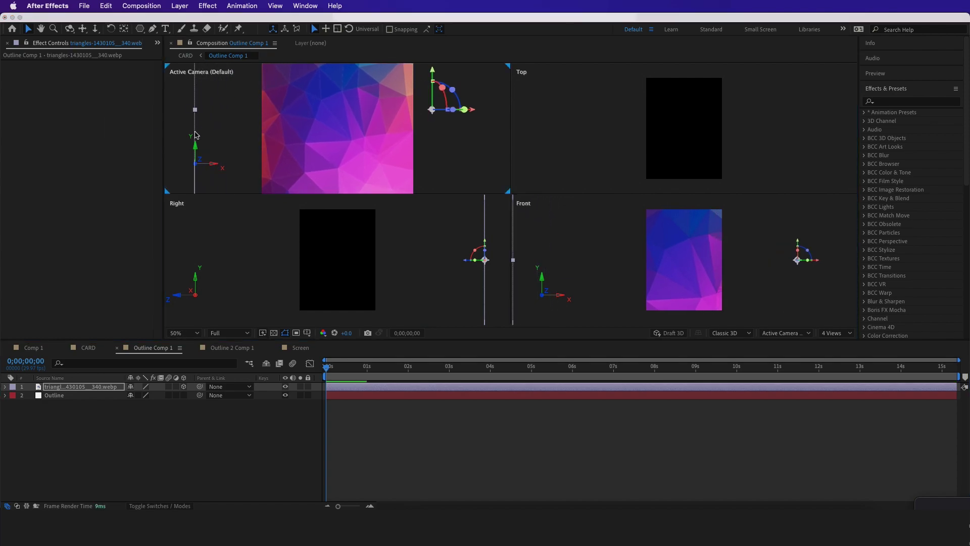
{"action": "key", "text": "Tab"}
{"action": "left_click", "coordinate": [147, 132]}
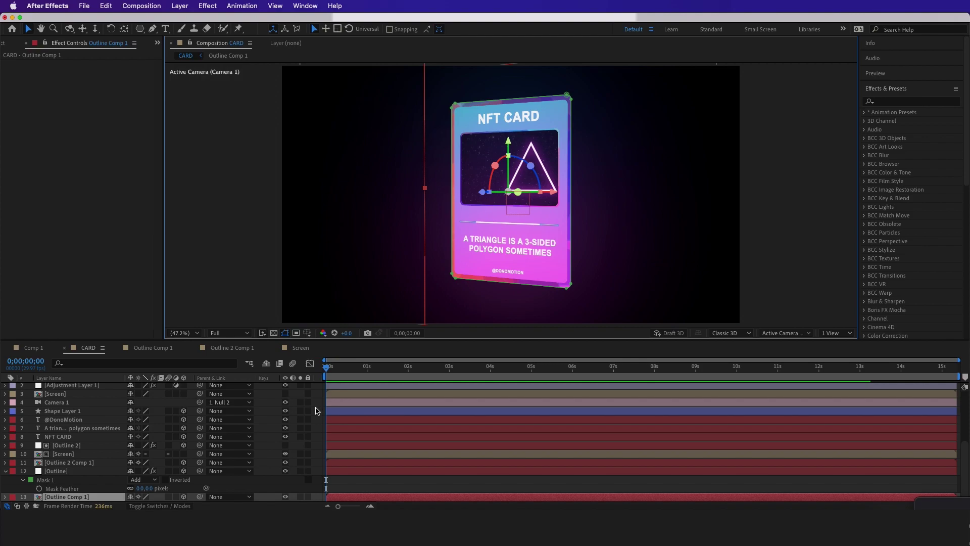
{"action": "left_click", "coordinate": [315, 408]}
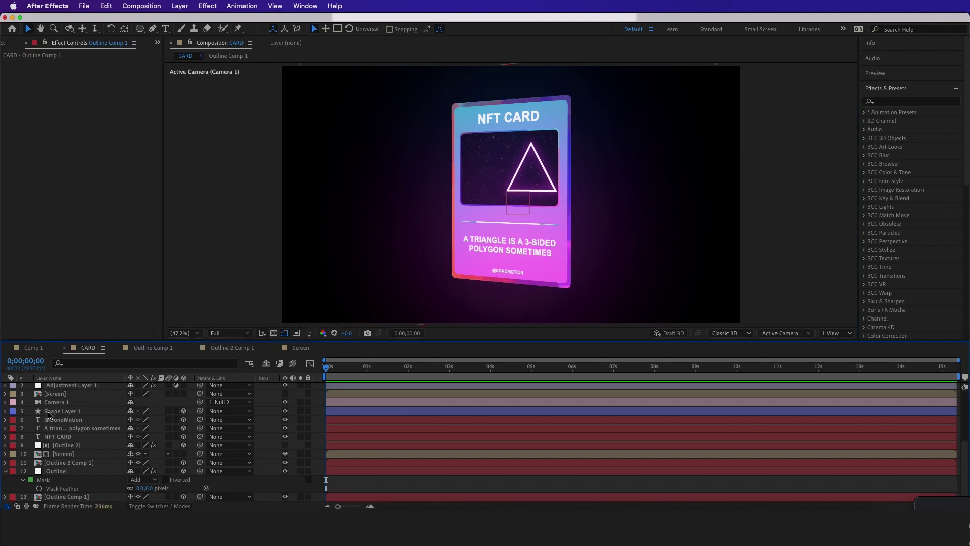
- Add a Y Rotation keyframe of 30° on Null 2 at 2 seconds
{"action": "scroll", "coordinate": [55, 416], "scroll_direction": "up", "scroll_amount": 4}
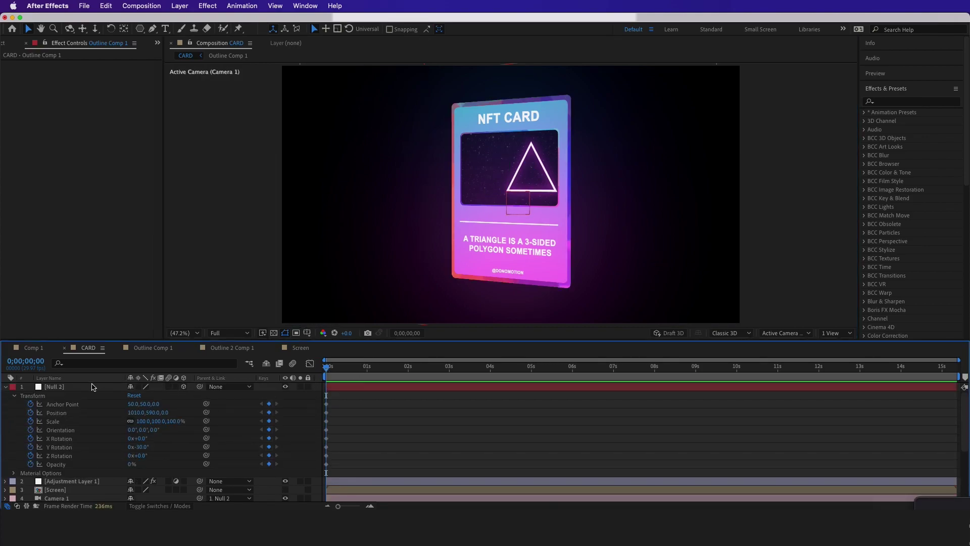
{"action": "left_click", "coordinate": [92, 387]}
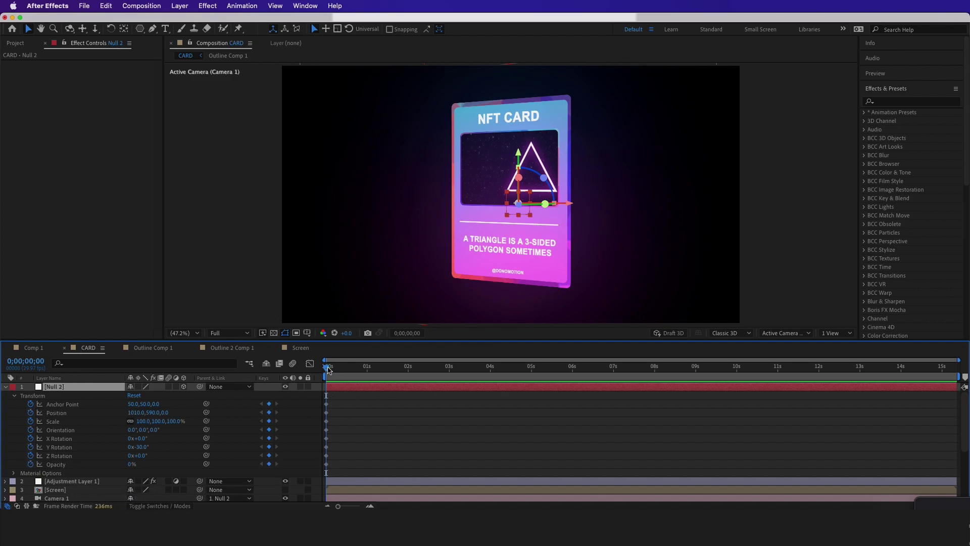
{"action": "left_click_drag", "start_coordinate": [328, 369], "coordinate": [410, 377]}
{"action": "left_click", "coordinate": [143, 448]}
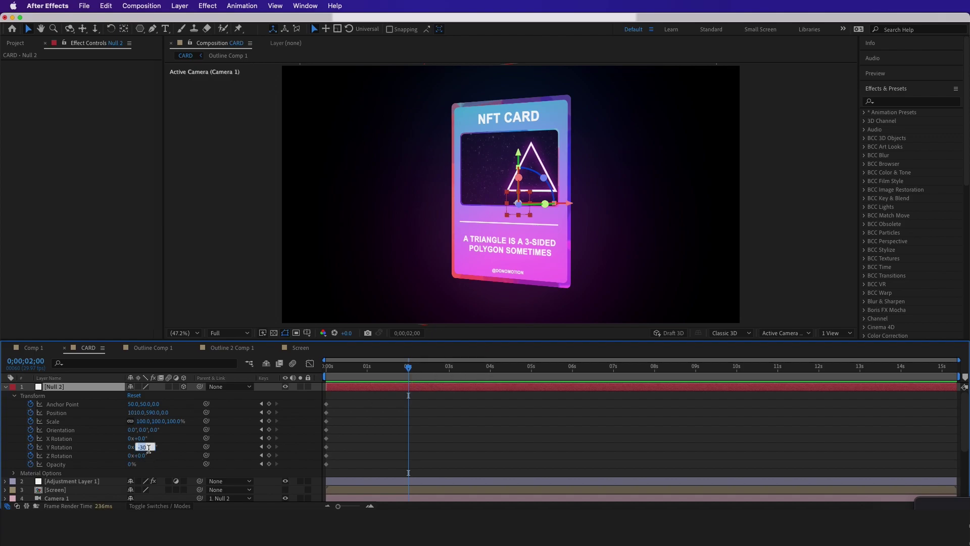
{"action": "type", "text": "30"}
{"action": "key", "text": "Return"}
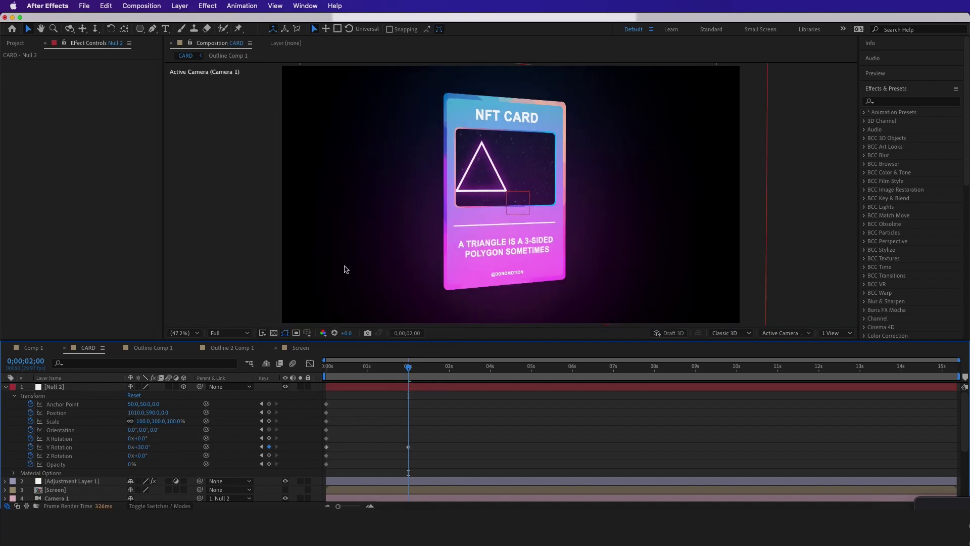
- Lower the preview resolution to Quarter and play the card's rotation from the start
{"action": "left_click", "coordinate": [234, 334]}
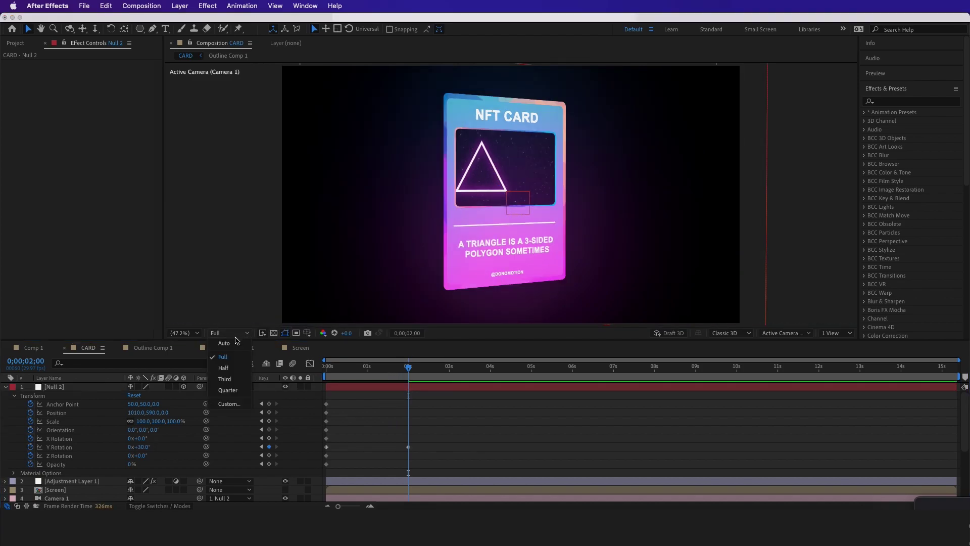
{"action": "left_click", "coordinate": [236, 390]}
{"action": "left_click_drag", "start_coordinate": [407, 368], "coordinate": [297, 369]}
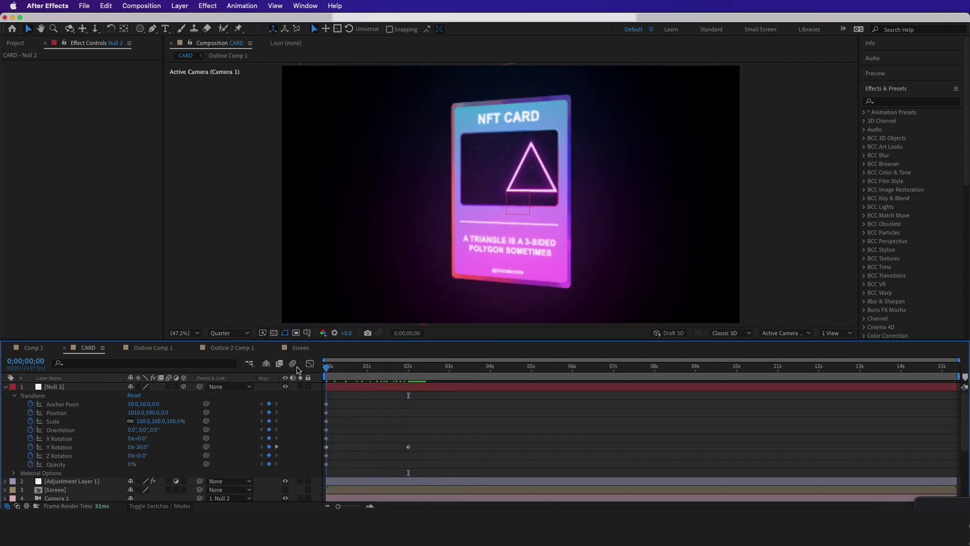
{"action": "key", "text": "space"}
{"action": "key", "text": "space"}
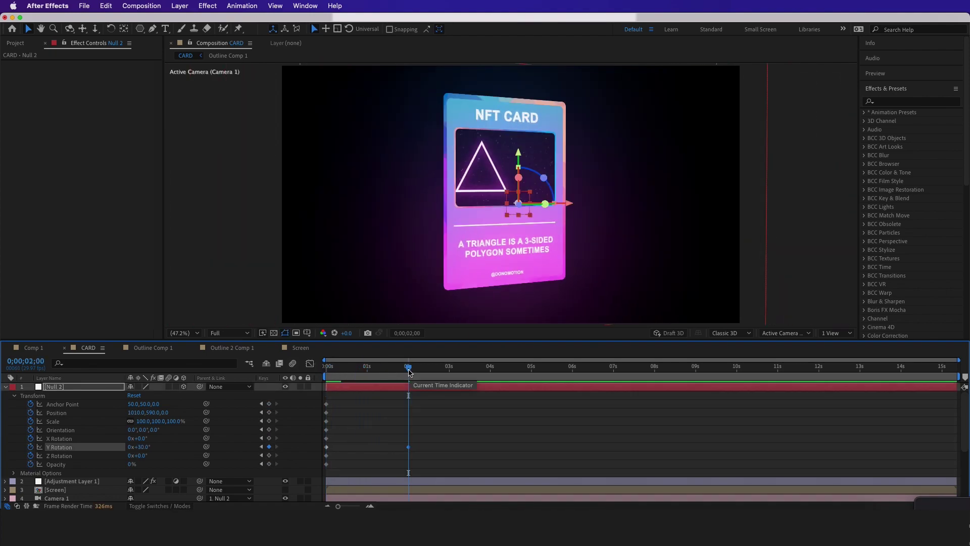
- Copy Null 2's first Y Rotation keyframe to 4 seconds and end the work area there
{"action": "left_click_drag", "start_coordinate": [409, 368], "coordinate": [492, 405]}
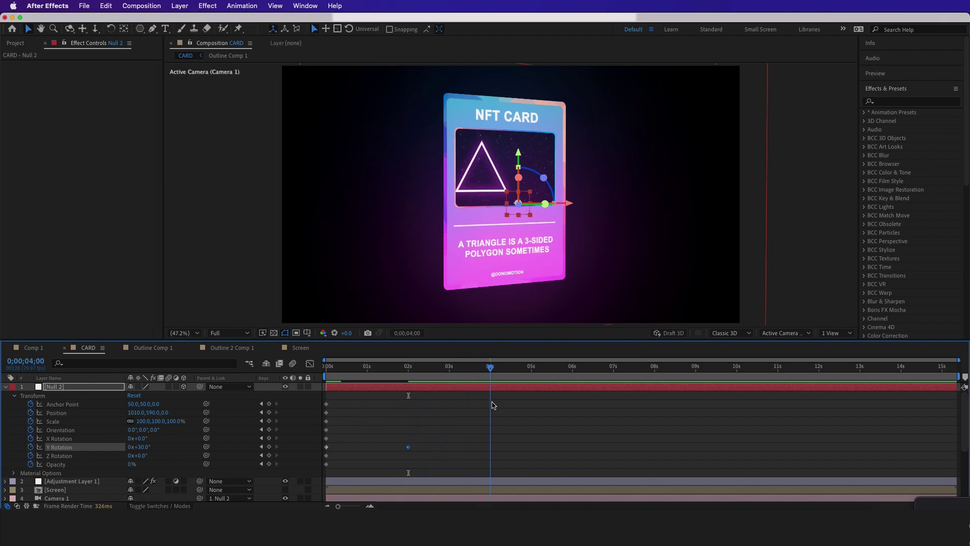
{"action": "left_click", "coordinate": [325, 447]}
{"action": "key", "text": "cmd+v"}
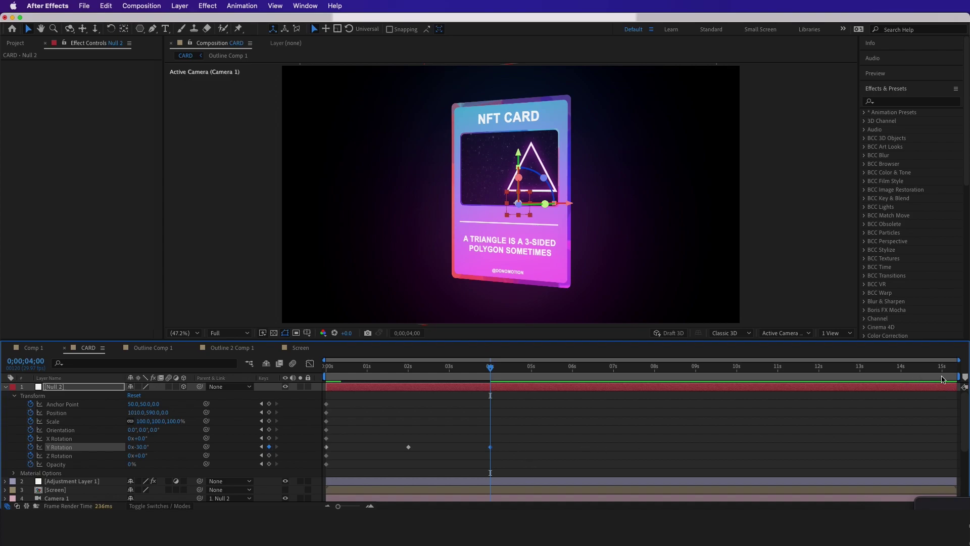
{"action": "mouse_move", "coordinate": [962, 377]}
{"action": "left_mouse_down"}
{"action": "mouse_move", "coordinate": [443, 378]}
{"action": "mouse_move", "coordinate": [494, 389]}
{"action": "mouse_move", "coordinate": [379, 377]}
{"action": "mouse_move", "coordinate": [282, 382]}
{"action": "left_mouse_up"}
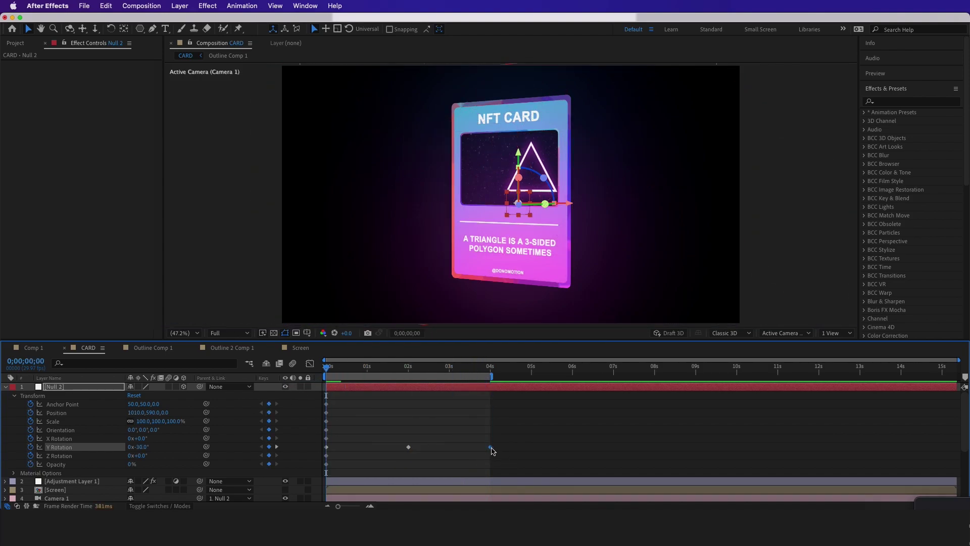
- Set the preview resolution to Quarter again and play the back-and-forth rotation within the work area
{"action": "left_click", "coordinate": [230, 333]}
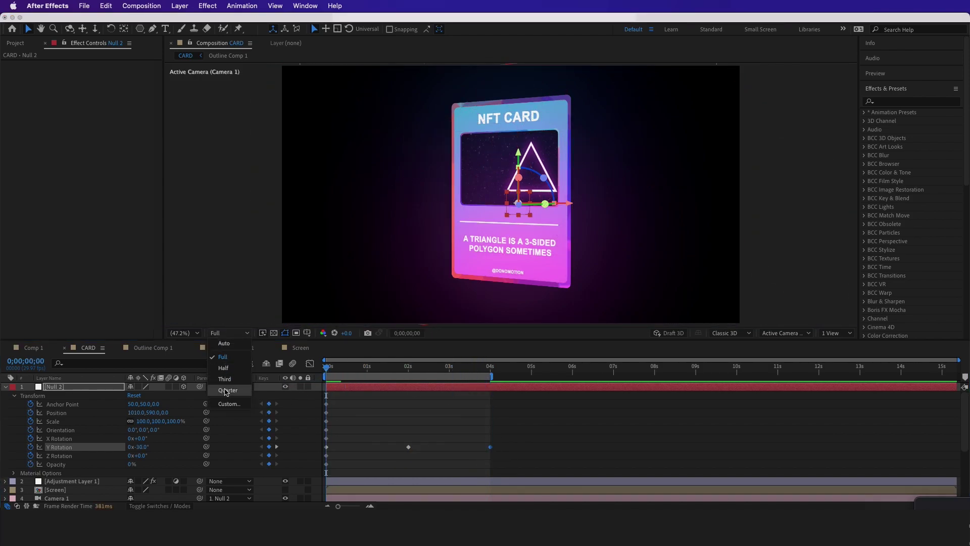
{"action": "left_click", "coordinate": [227, 386]}
{"action": "key", "text": "space"}
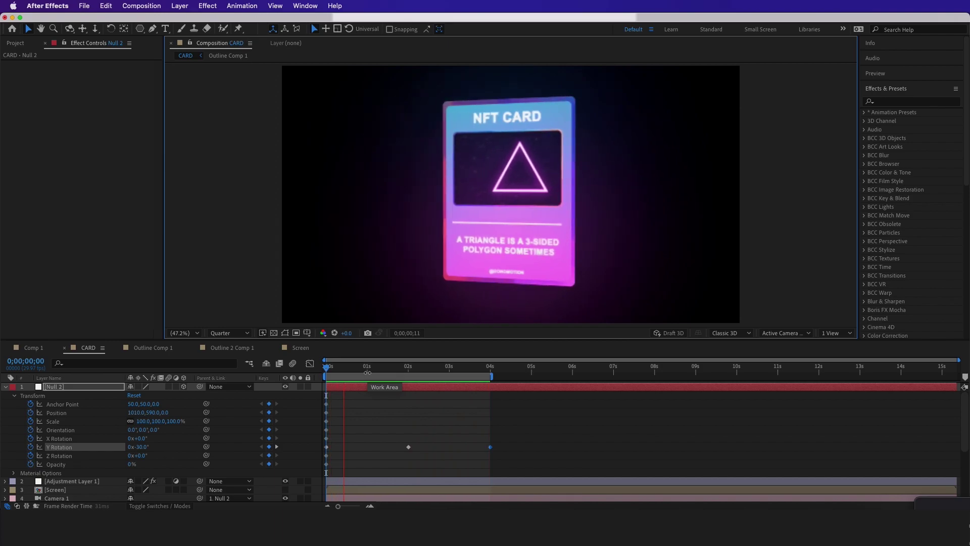
{"action": "key", "text": "space"}
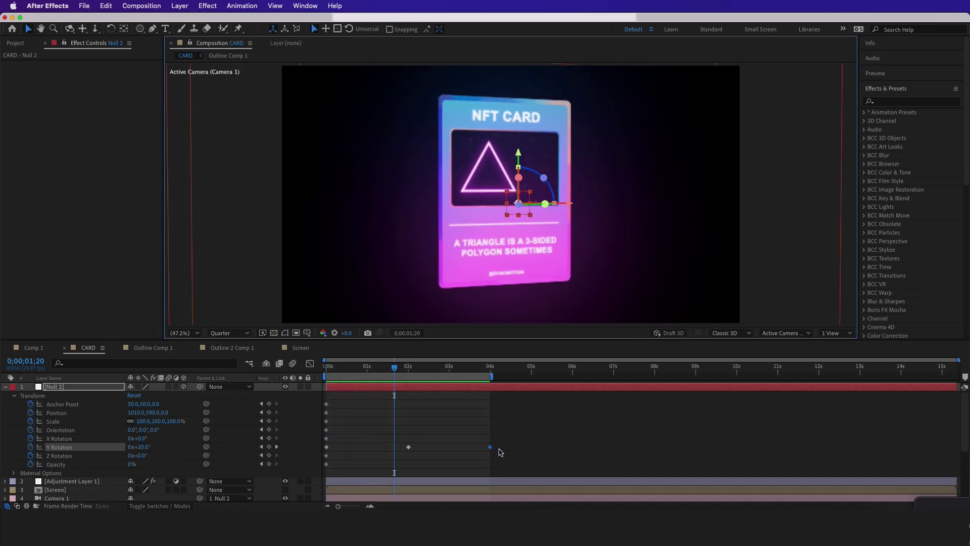
- Apply Easy Ease to all three Y Rotation keyframes of Null 2 and play back the smoothed motion
{"action": "left_click_drag", "start_coordinate": [506, 455], "coordinate": [321, 448]}
{"action": "right_click", "coordinate": [326, 451]}
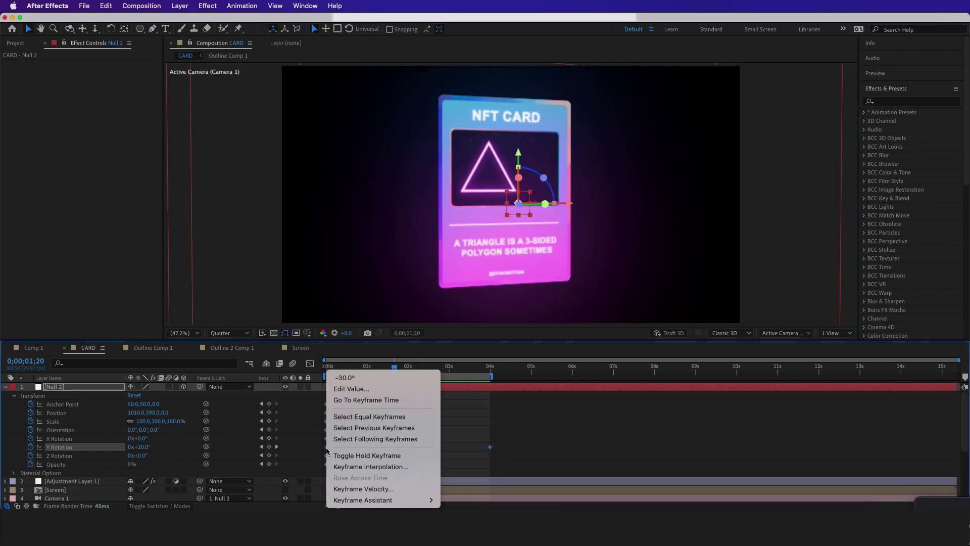
{"action": "mouse_move", "coordinate": [347, 502]}
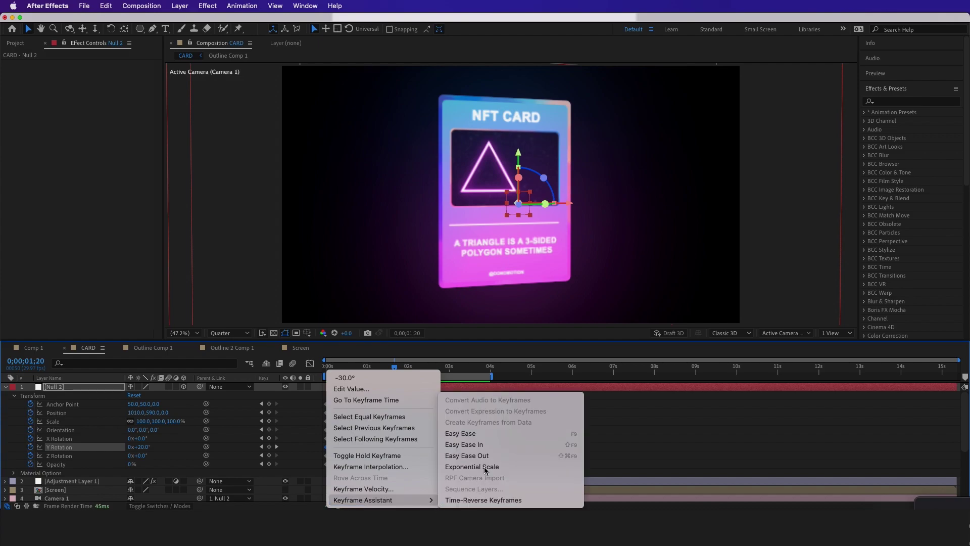
{"action": "left_click", "coordinate": [470, 434]}
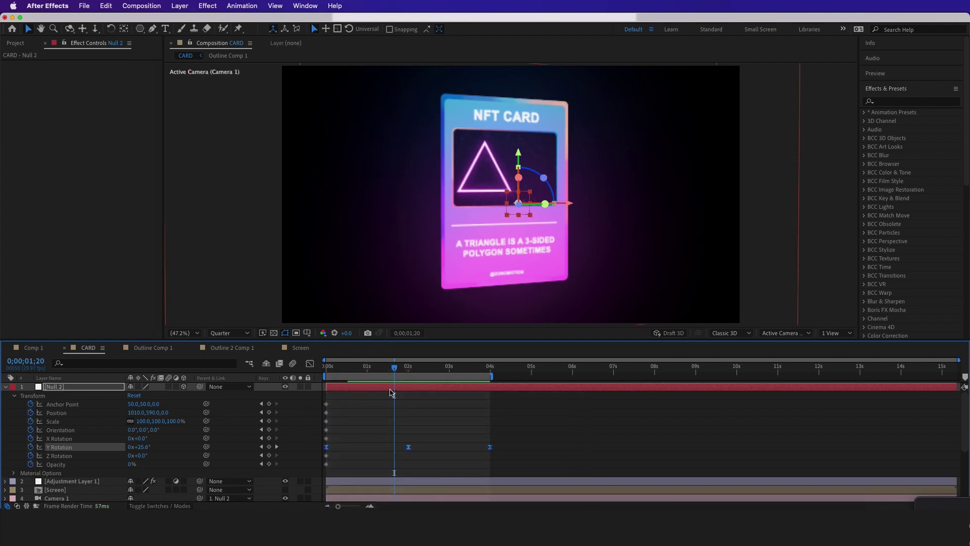
{"action": "key", "text": "space"}
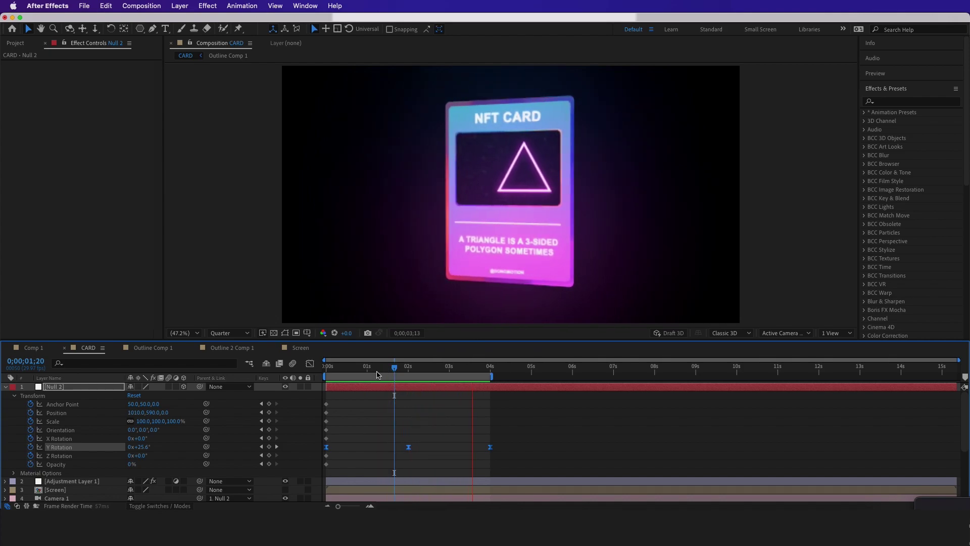
{"action": "key", "text": "space"}
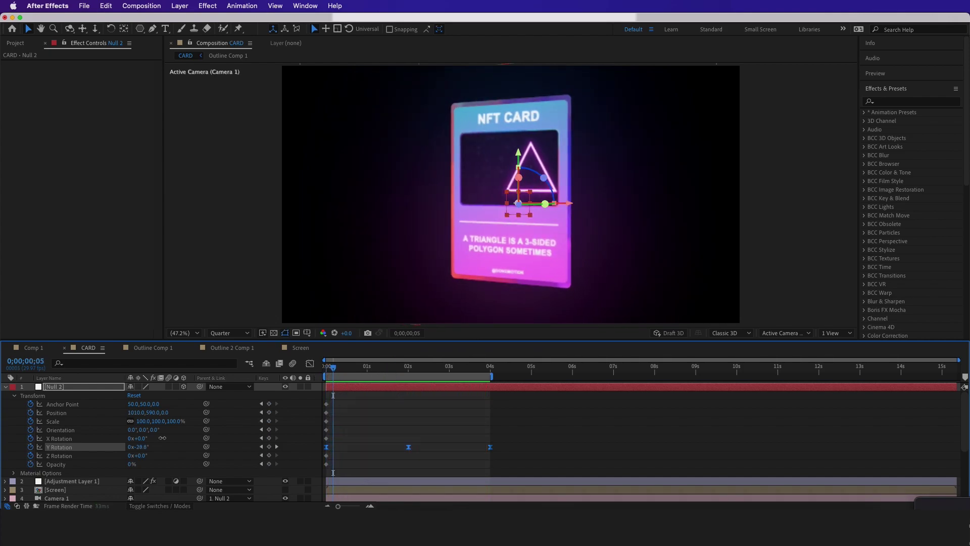
{"action": "mouse_move", "coordinate": [333, 368]}
{"action": "left_mouse_down"}
{"action": "mouse_move", "coordinate": [394, 368]}
{"action": "mouse_move", "coordinate": [341, 368]}
{"action": "left_mouse_up"}
{"action": "left_click", "coordinate": [173, 439]}
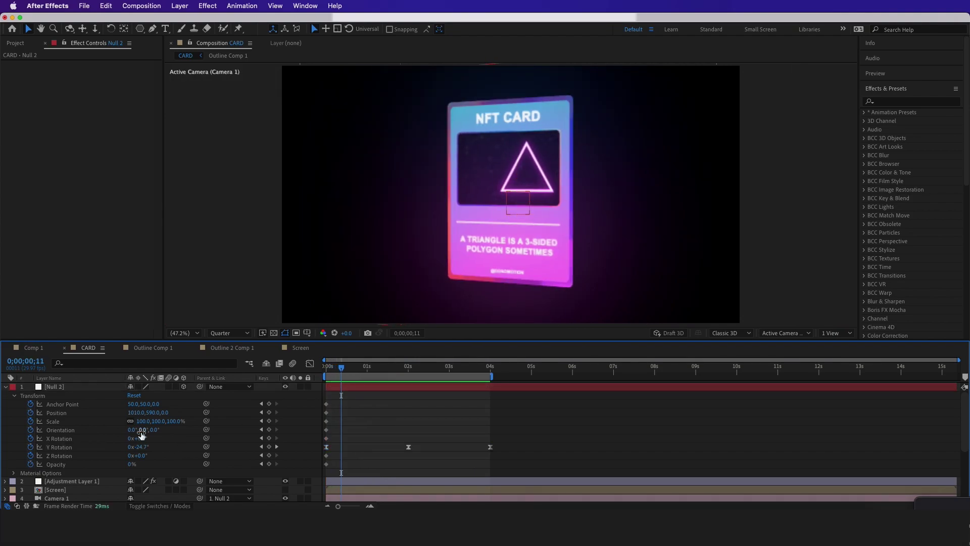
{"action": "left_click_drag", "start_coordinate": [142, 431], "coordinate": [144, 442]}
{"action": "key", "text": "super+z"}
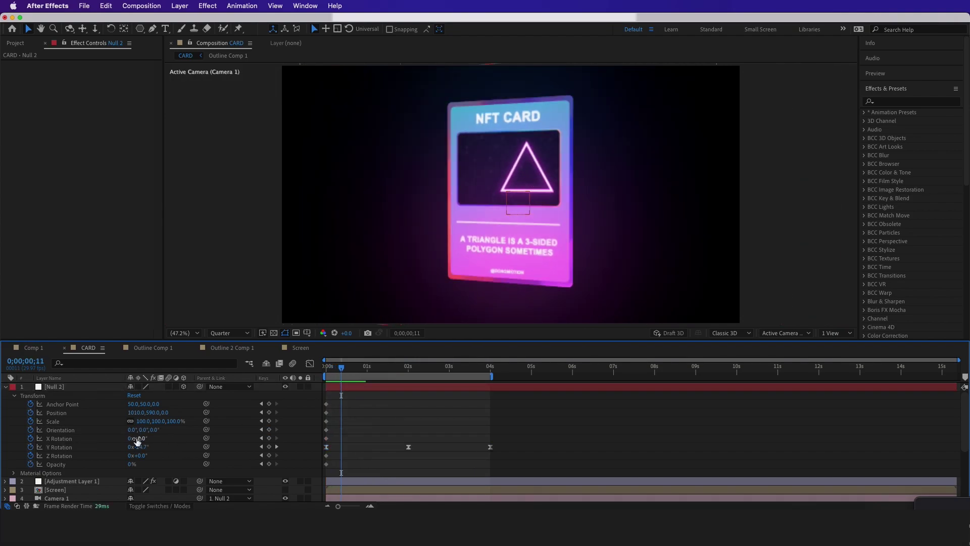